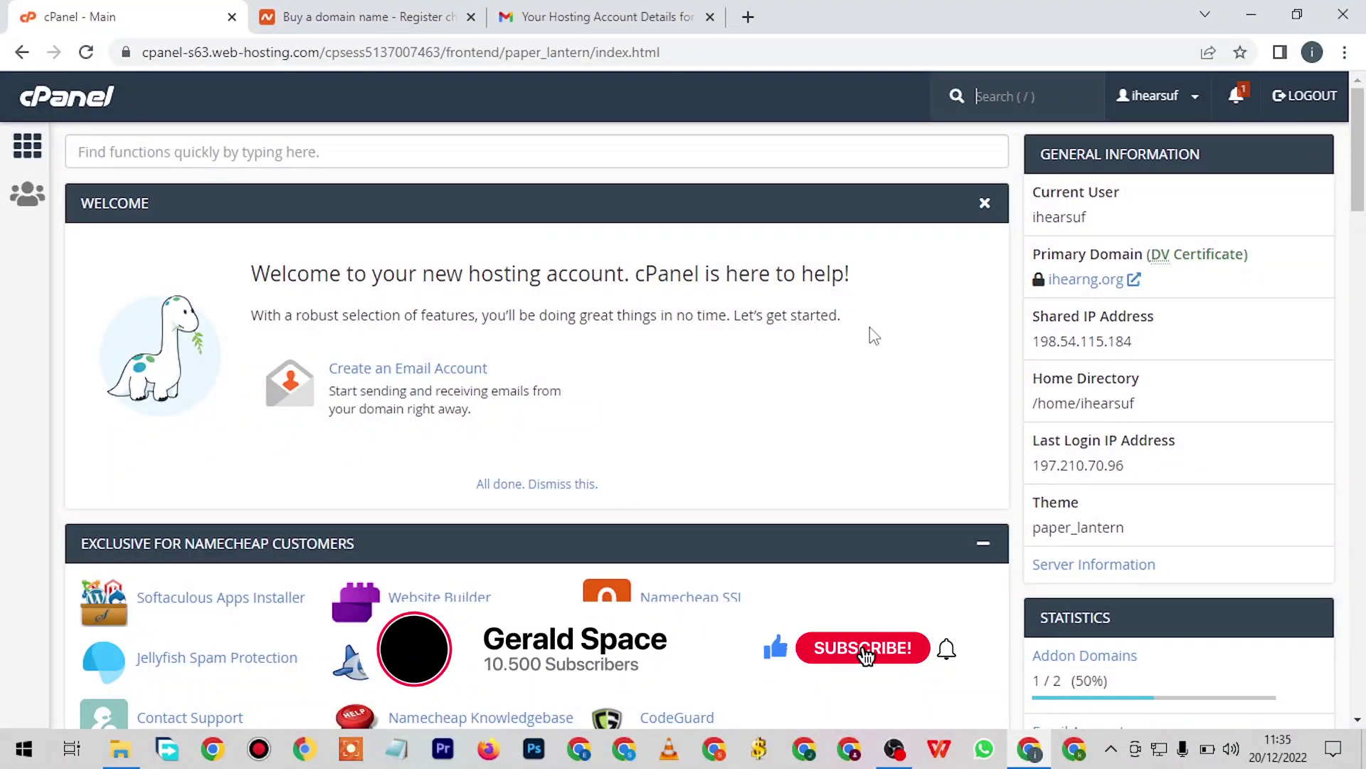
Scroll through the cPanel home page to find the Softaculous Apps Installer
key("slash")
scroll(1023, 400, "down", 2)
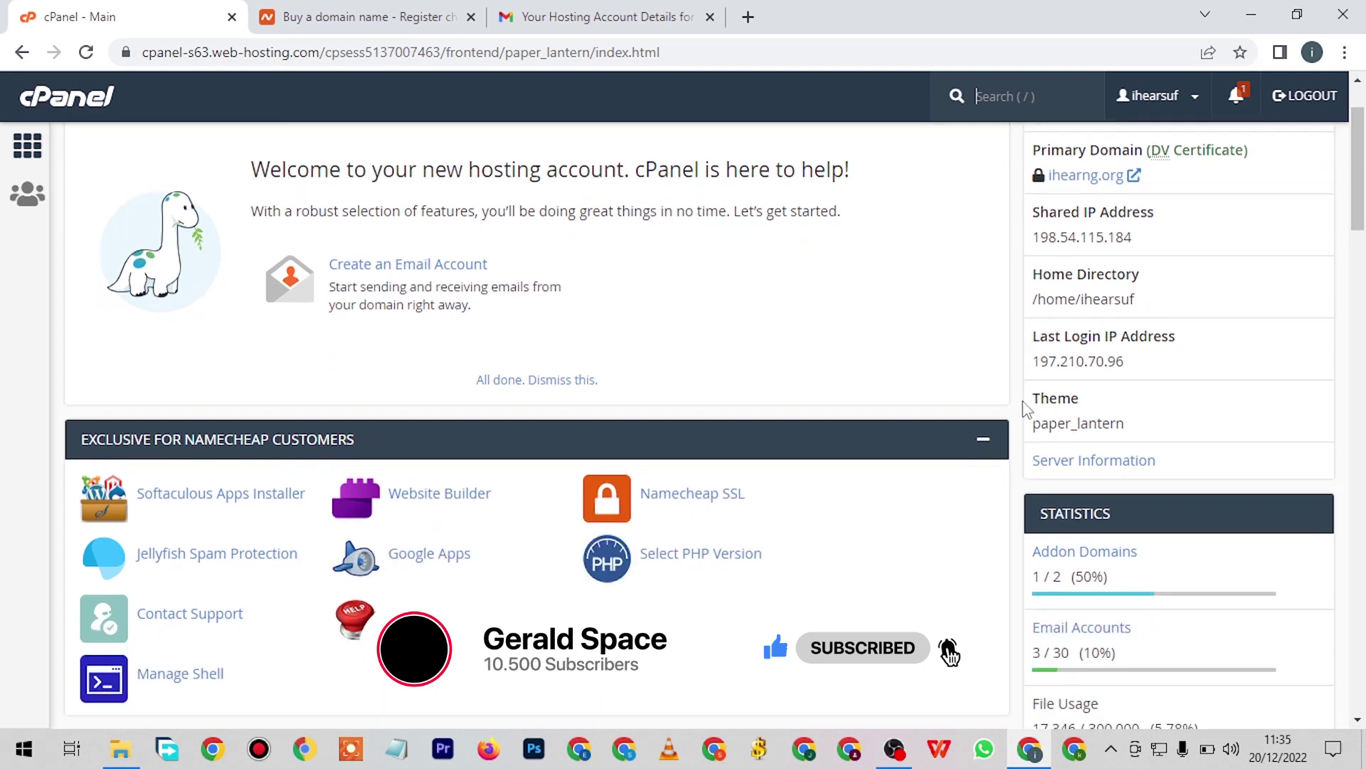
scroll(969, 379, "up", 2)
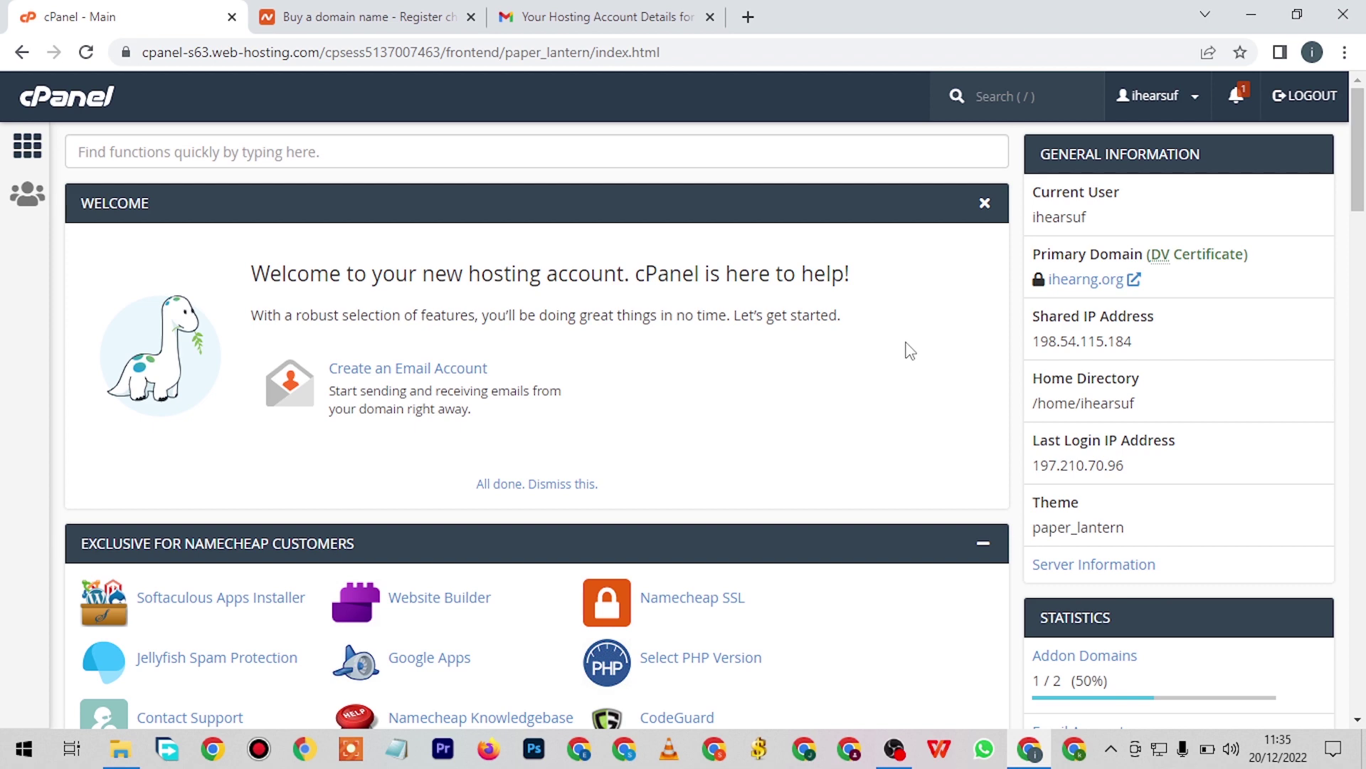
scroll(903, 349, "down", 4)
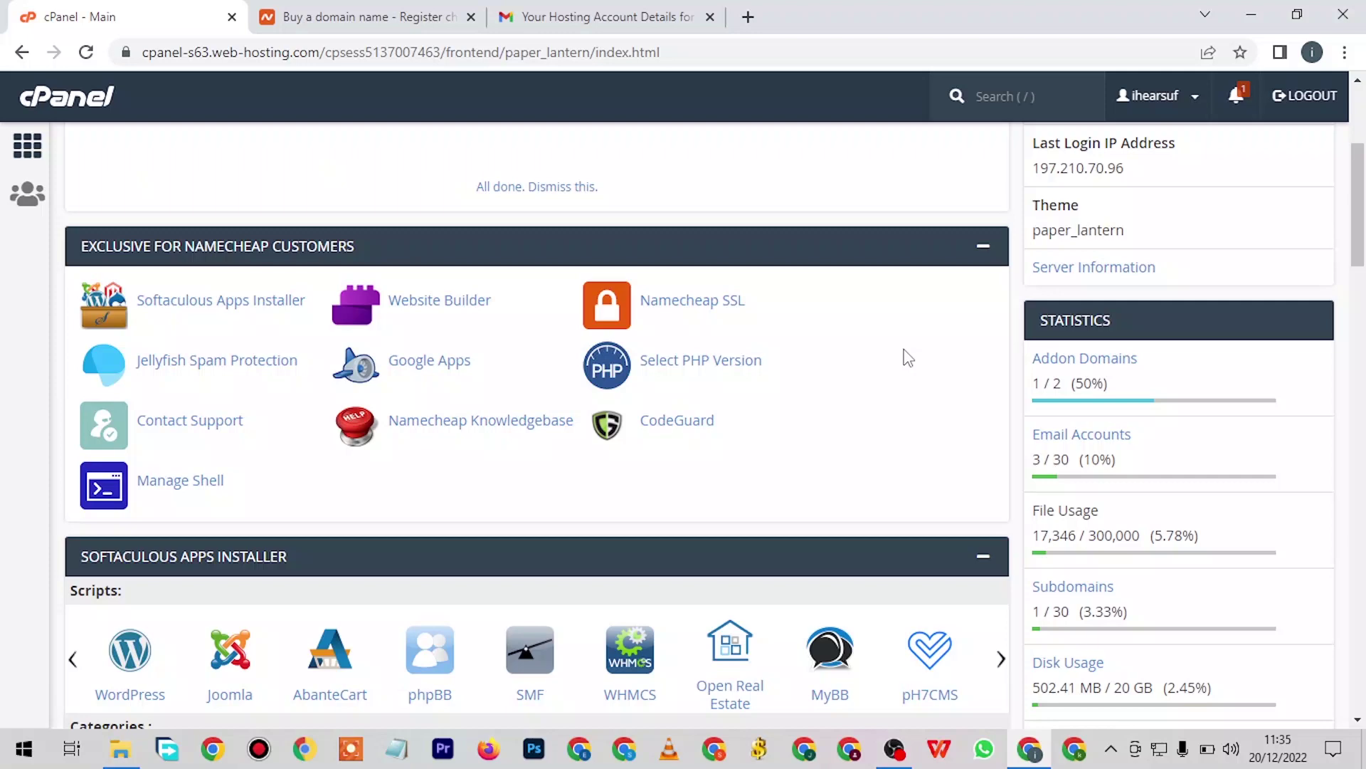
scroll(897, 377, "down", 3)
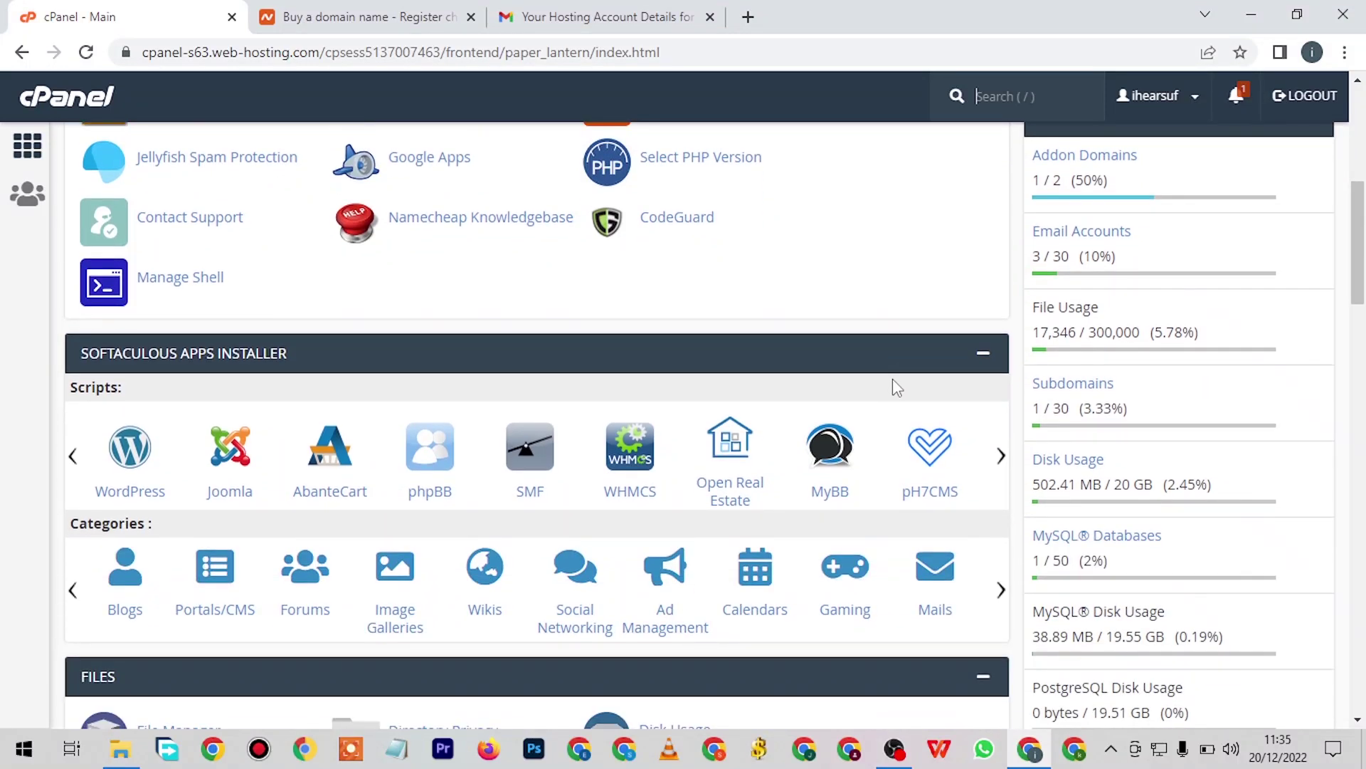
scroll(887, 342, "up", 6)
scroll(888, 349, "up", 1)
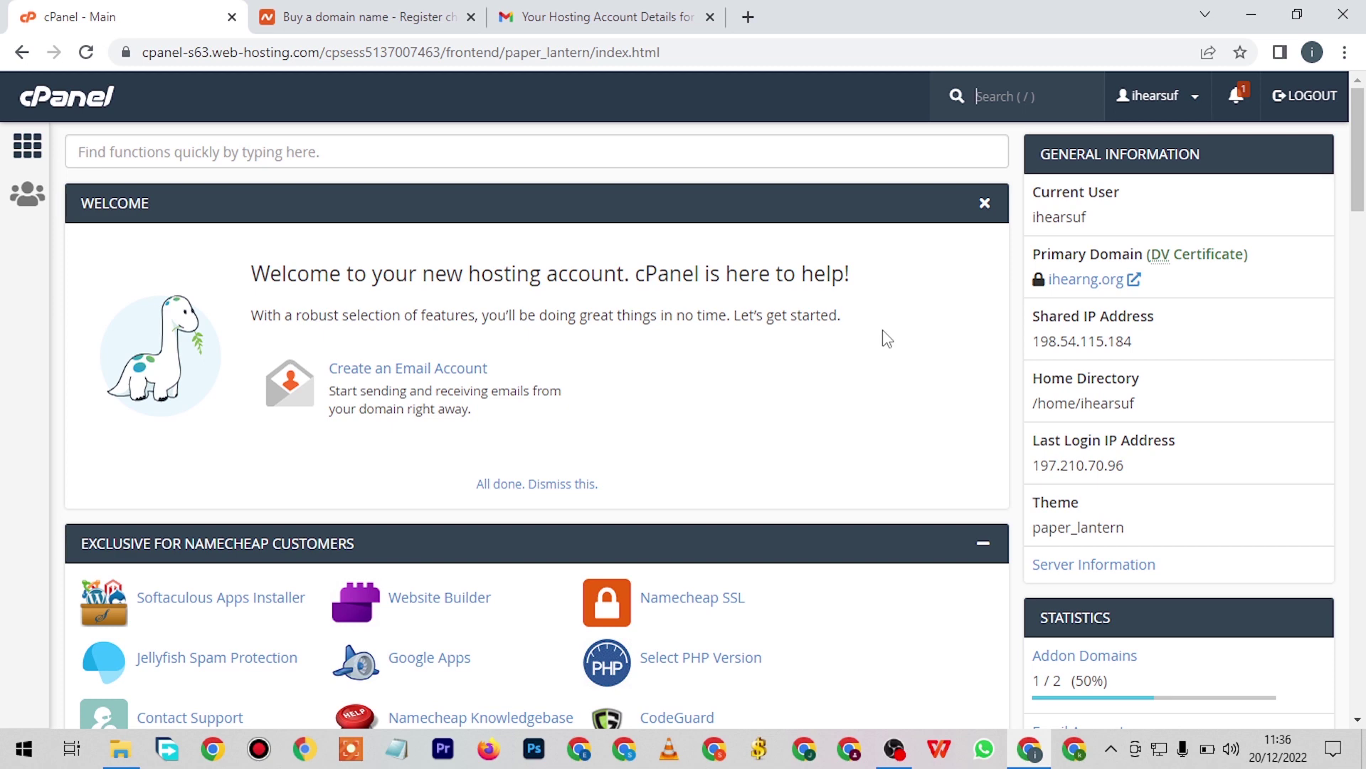
scroll(925, 395, "down", 5)
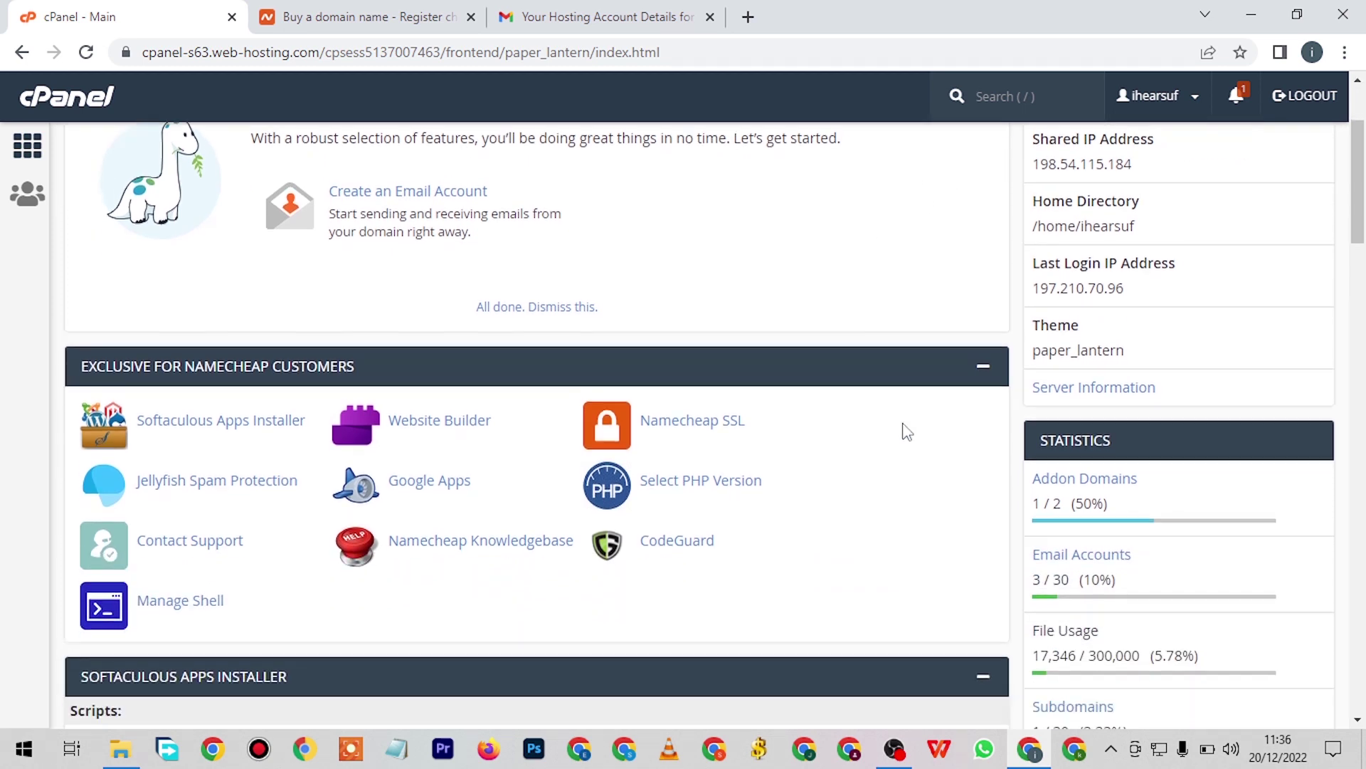
scroll(913, 411, "up", 5)
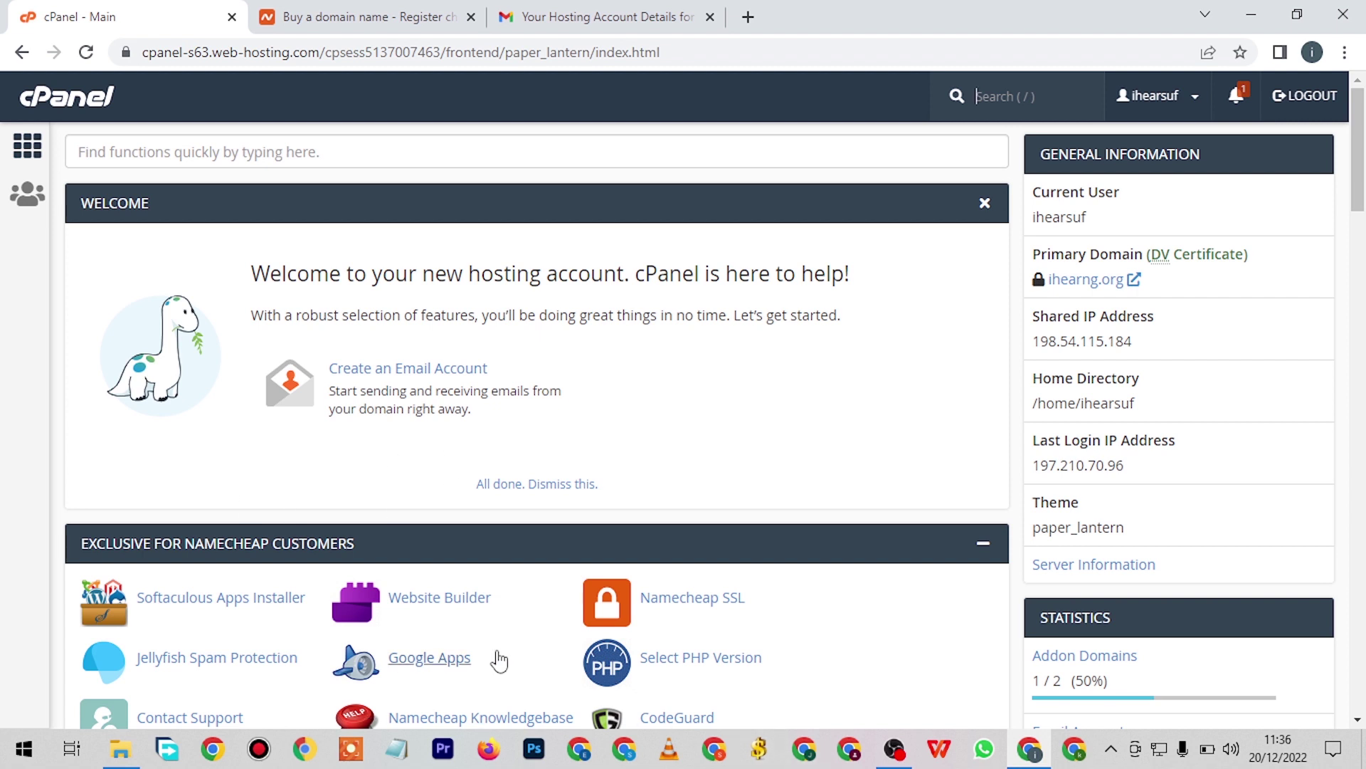
scroll(788, 427, "down", 1)
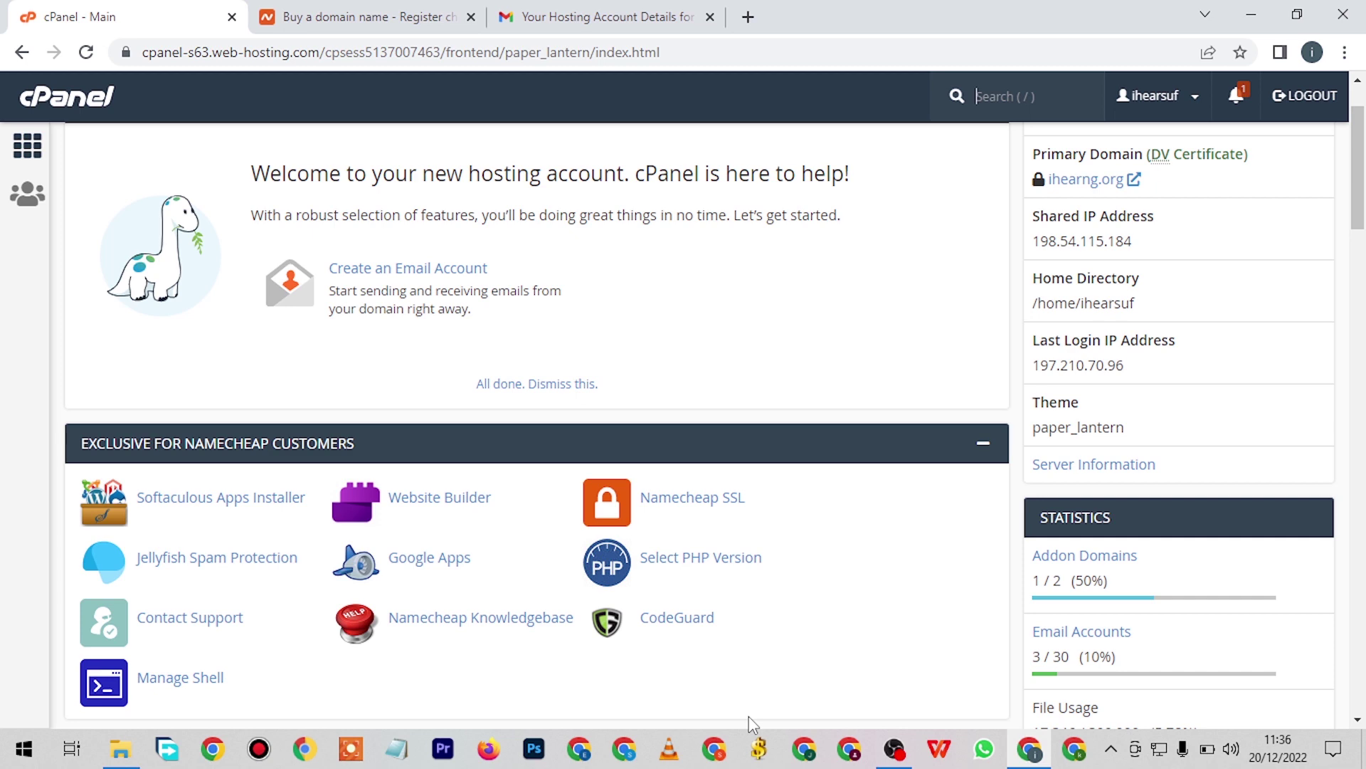
scroll(749, 530, "down", 3)
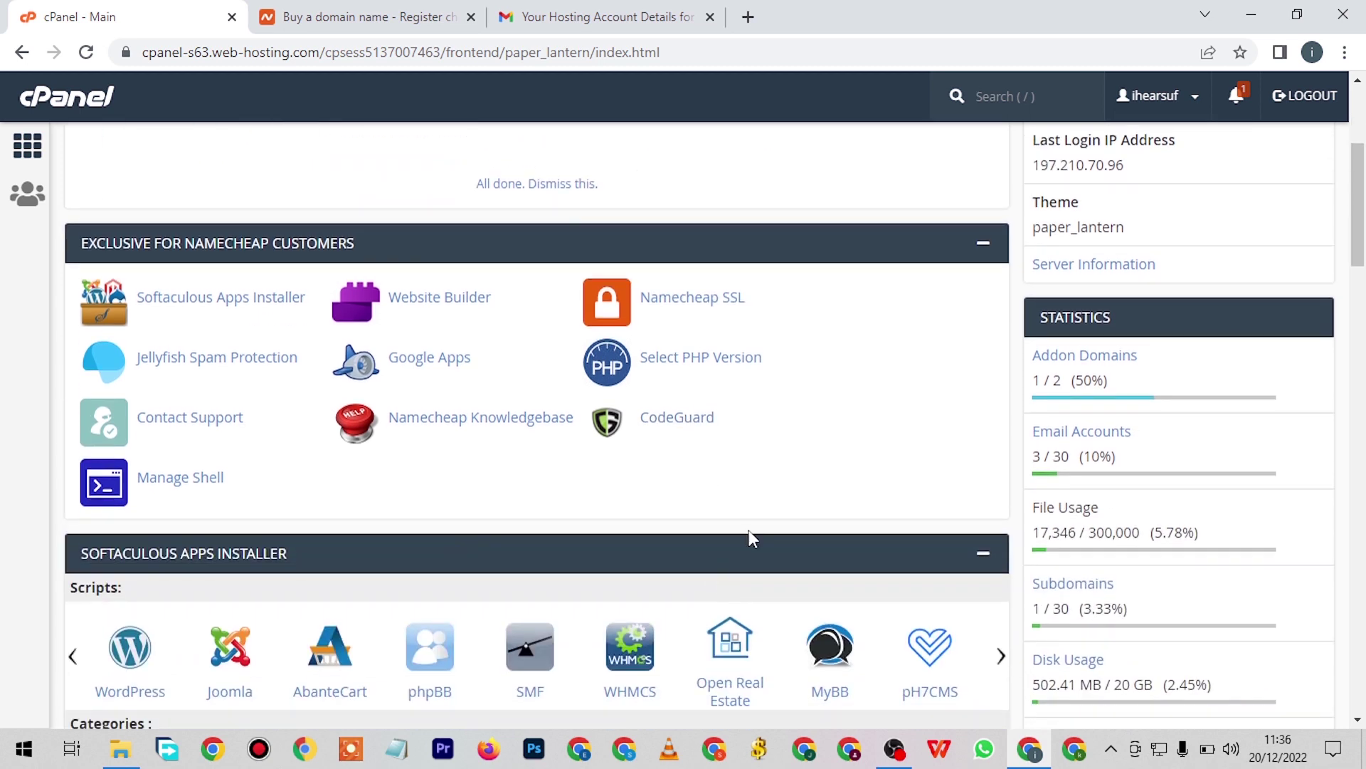
middle_click(838, 493)
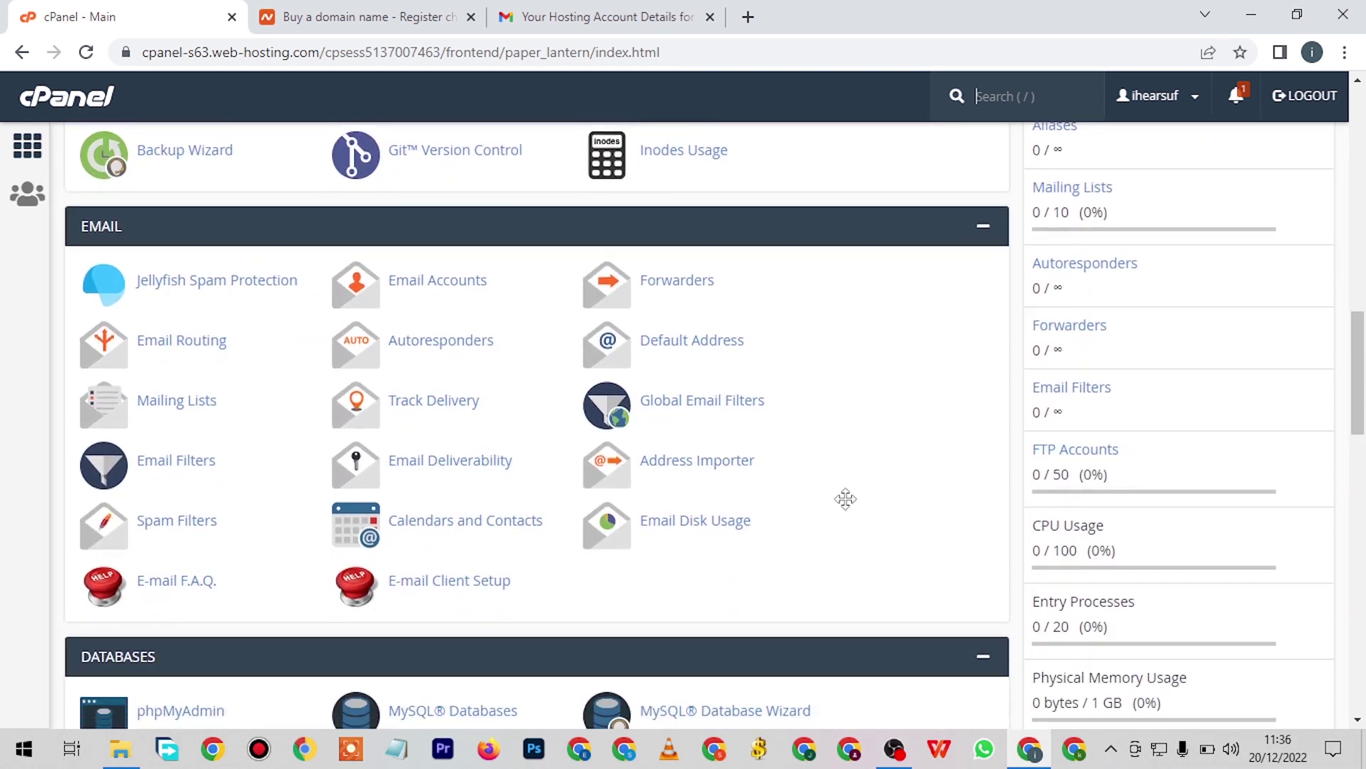
scroll(846, 498, "up", 10)
scroll(842, 522, "down", 1)
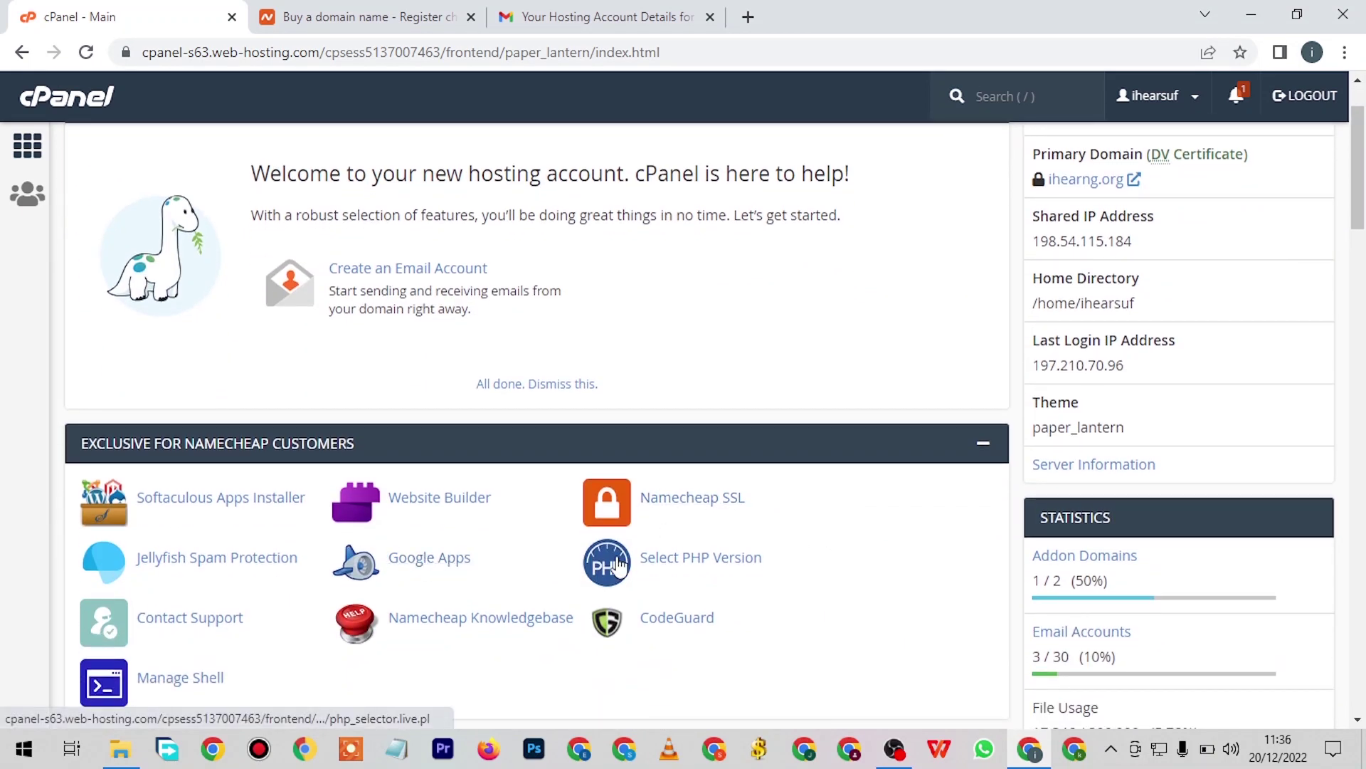
scroll(675, 576, "down", 4)
scroll(811, 502, "down", 7)
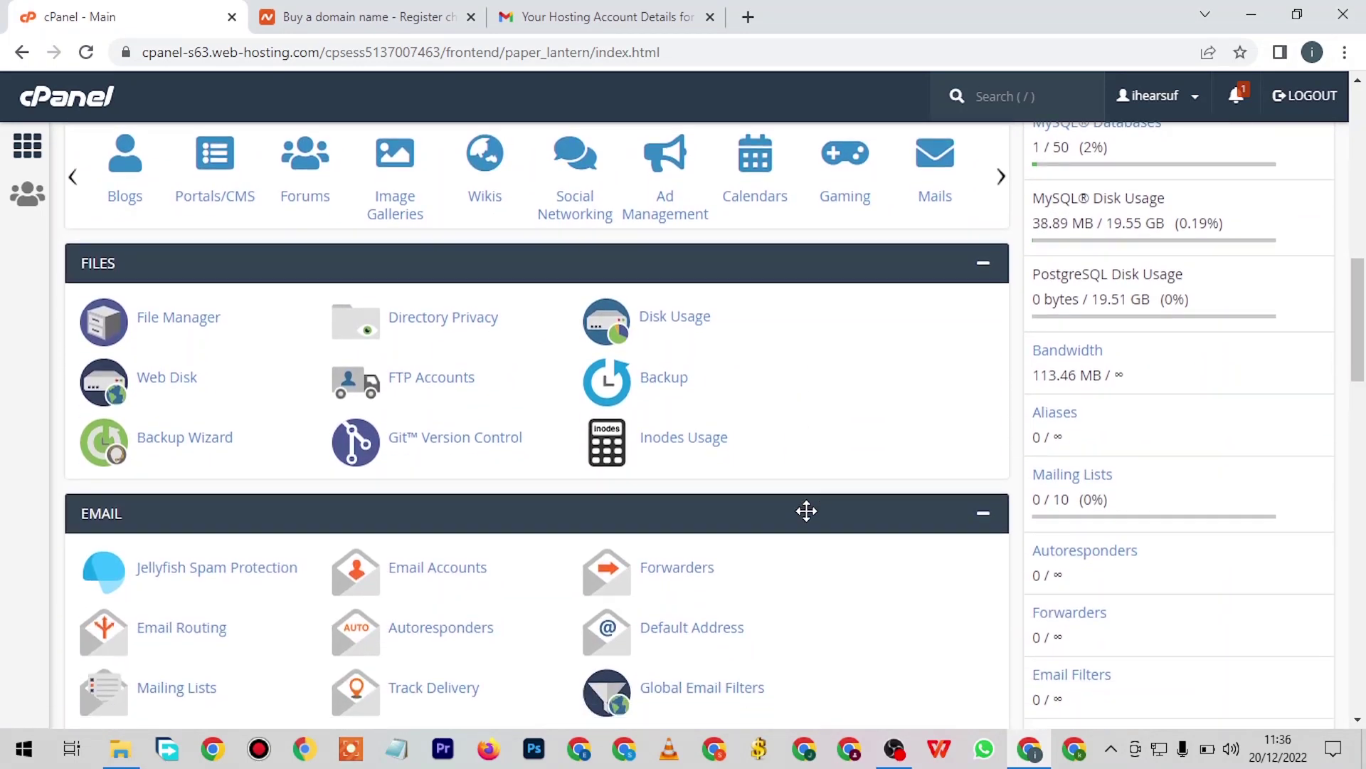
scroll(802, 509, "down", 1)
scroll(565, 519, "up", 3)
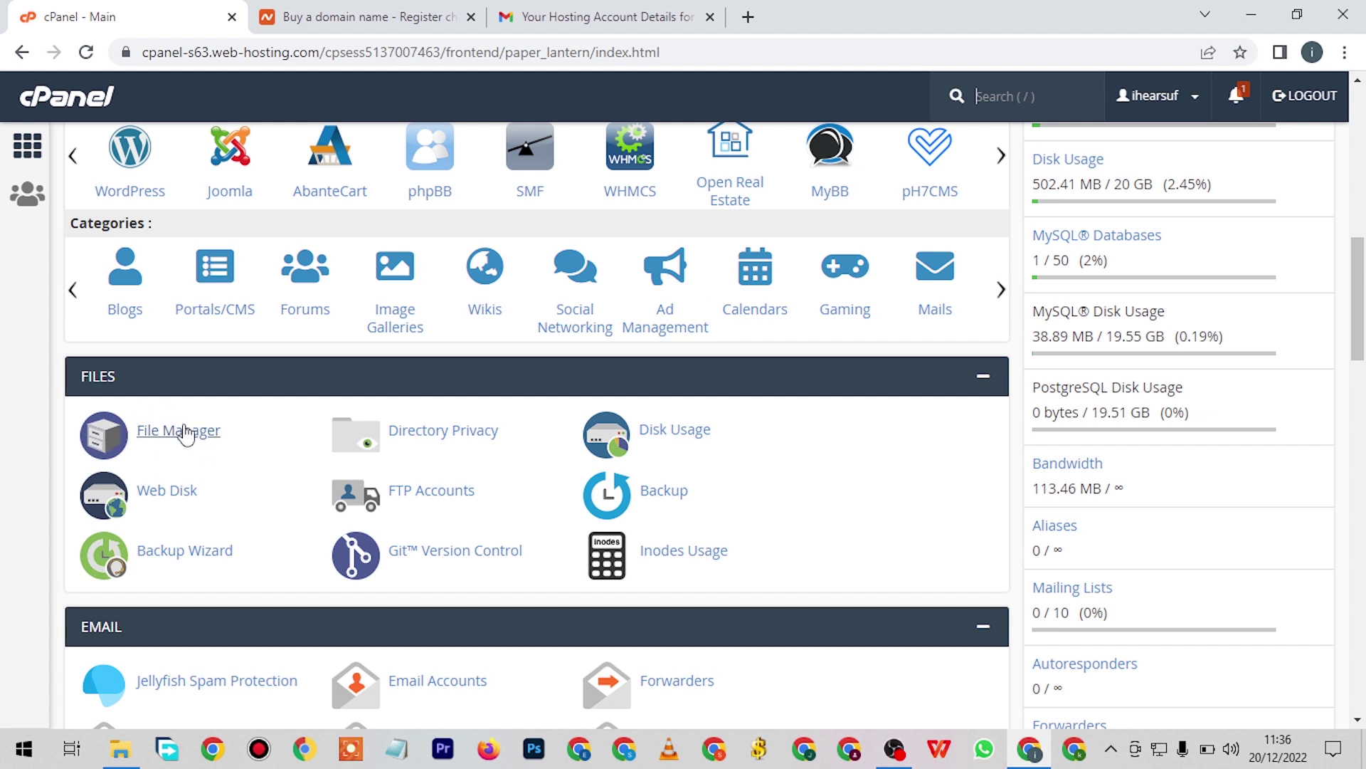
scroll(304, 445, "down", 3)
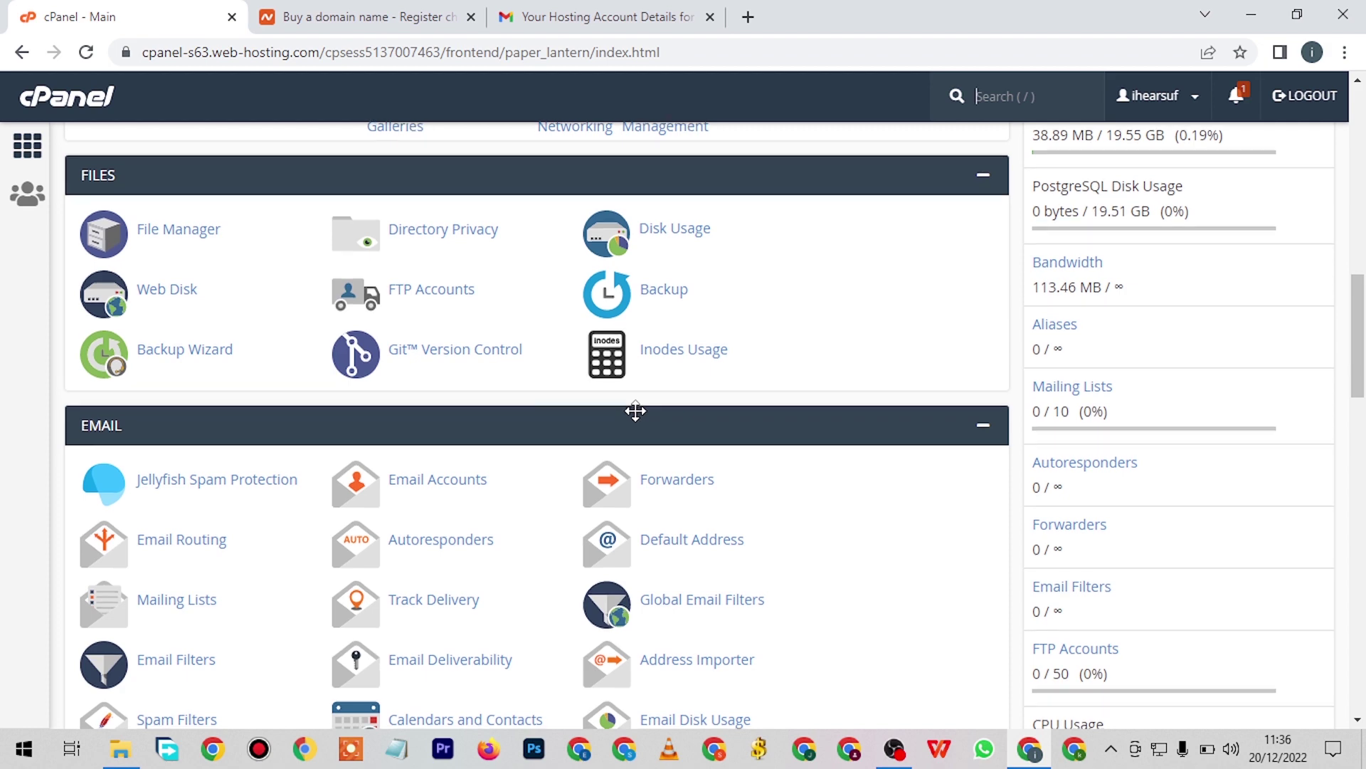
scroll(744, 433, "down", 4)
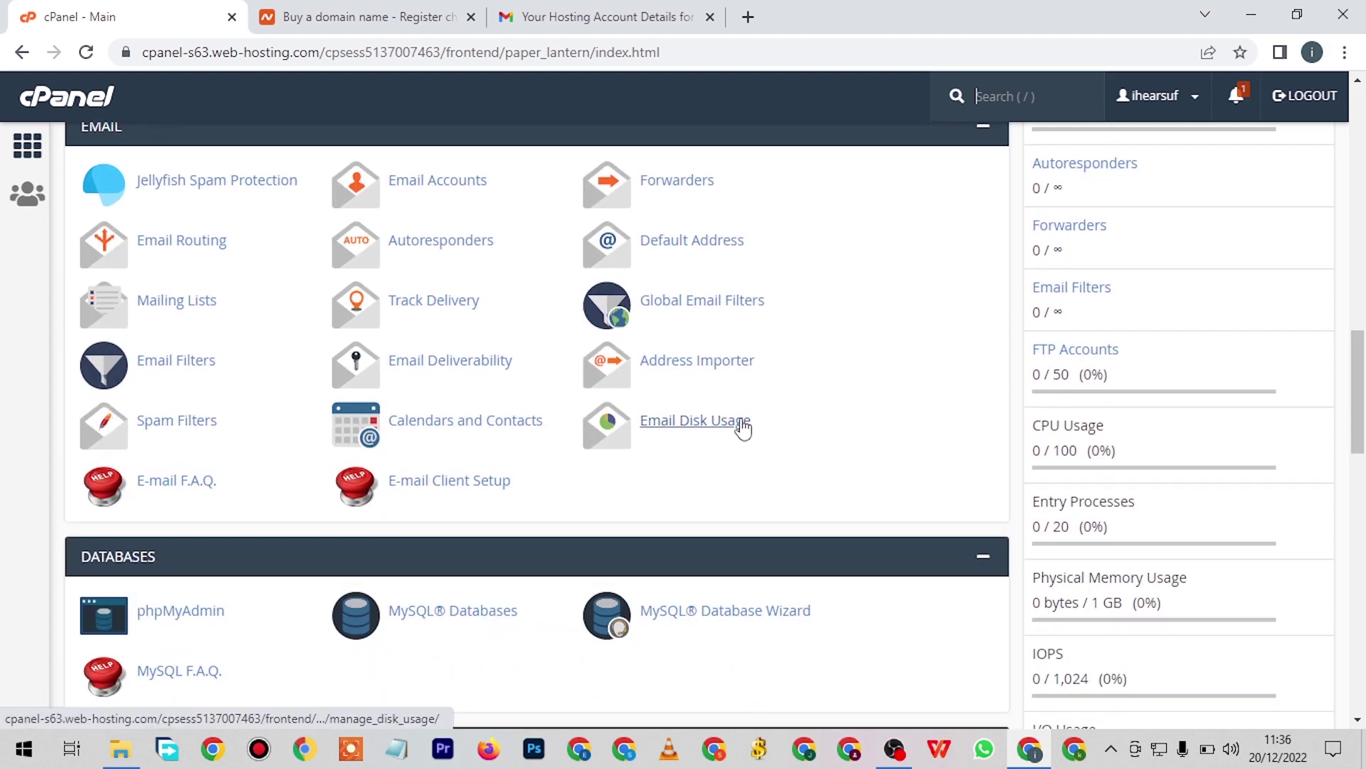
scroll(1092, 412, "down", 1)
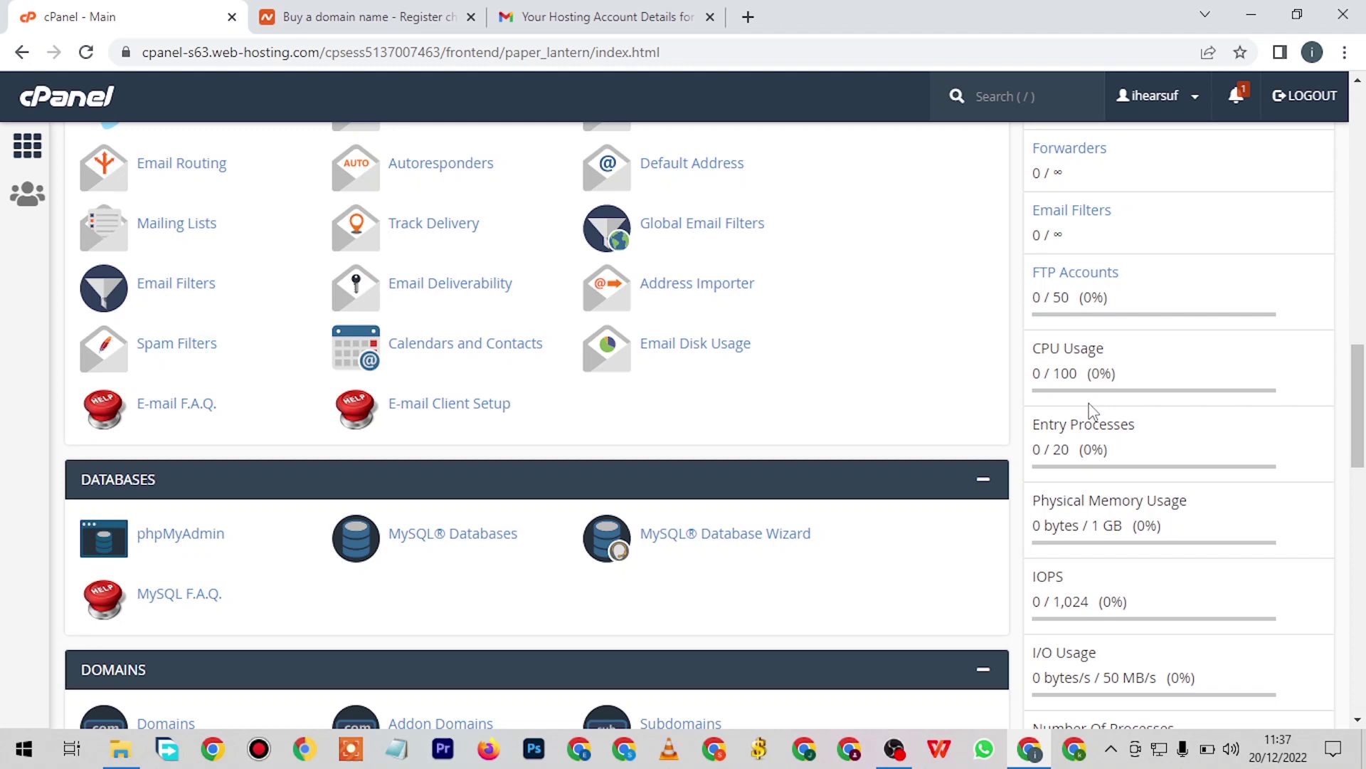
scroll(1089, 408, "up", 3)
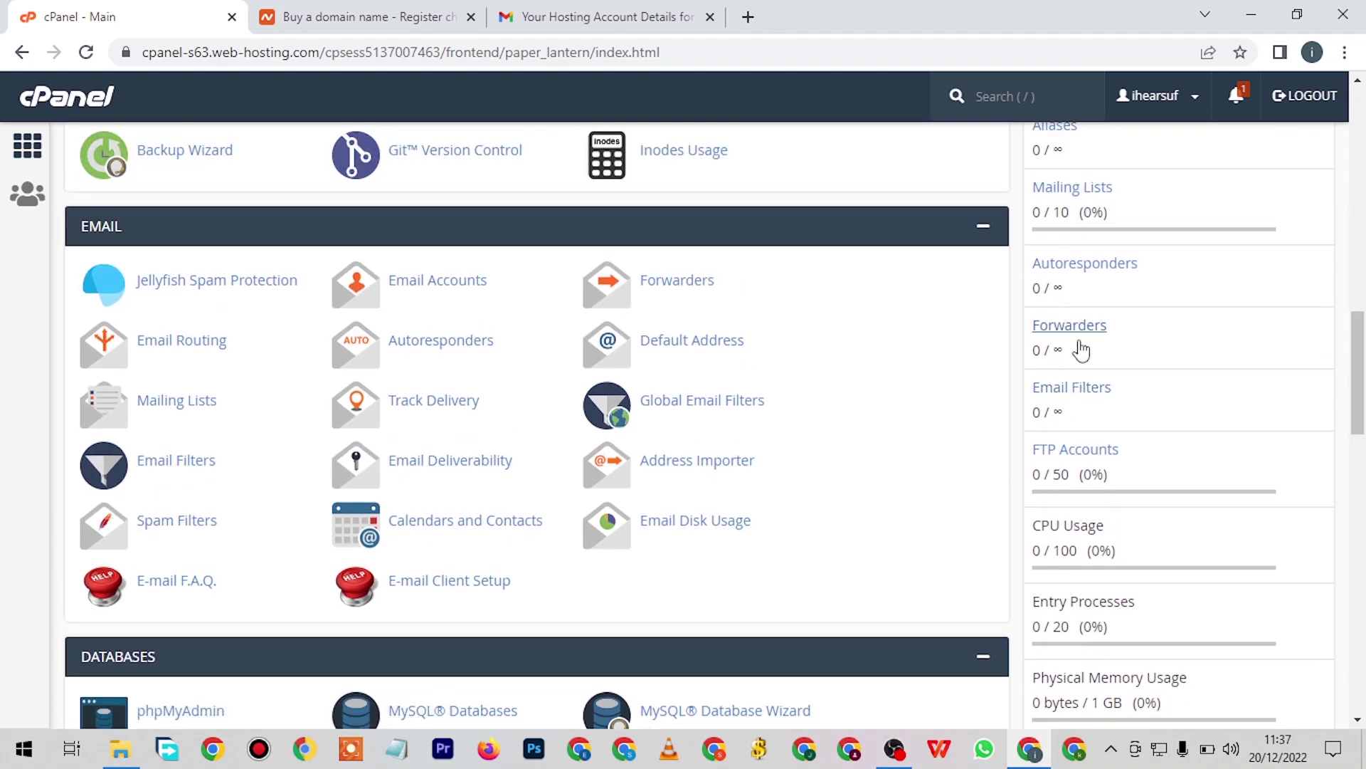
scroll(1066, 331, "up", 1)
scroll(1065, 332, "up", 1)
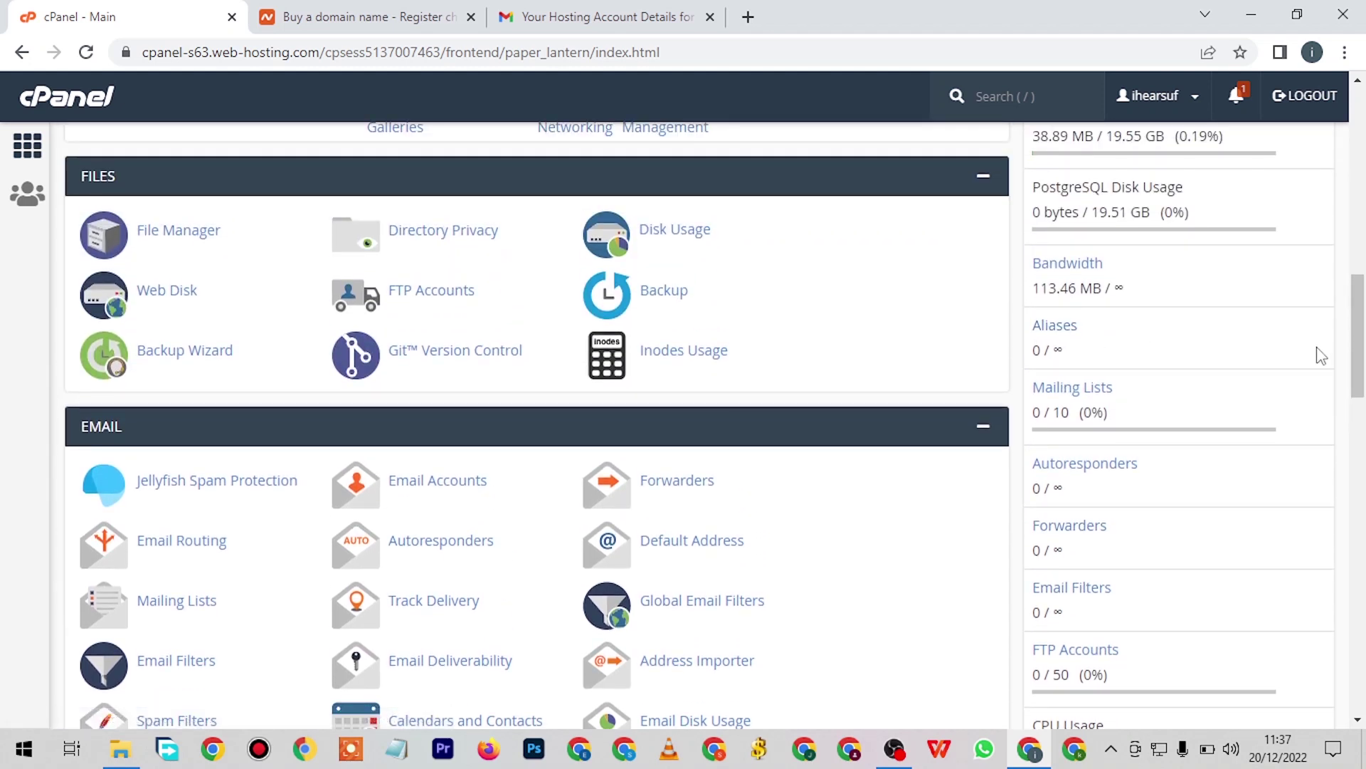
scroll(833, 567, "up", 3)
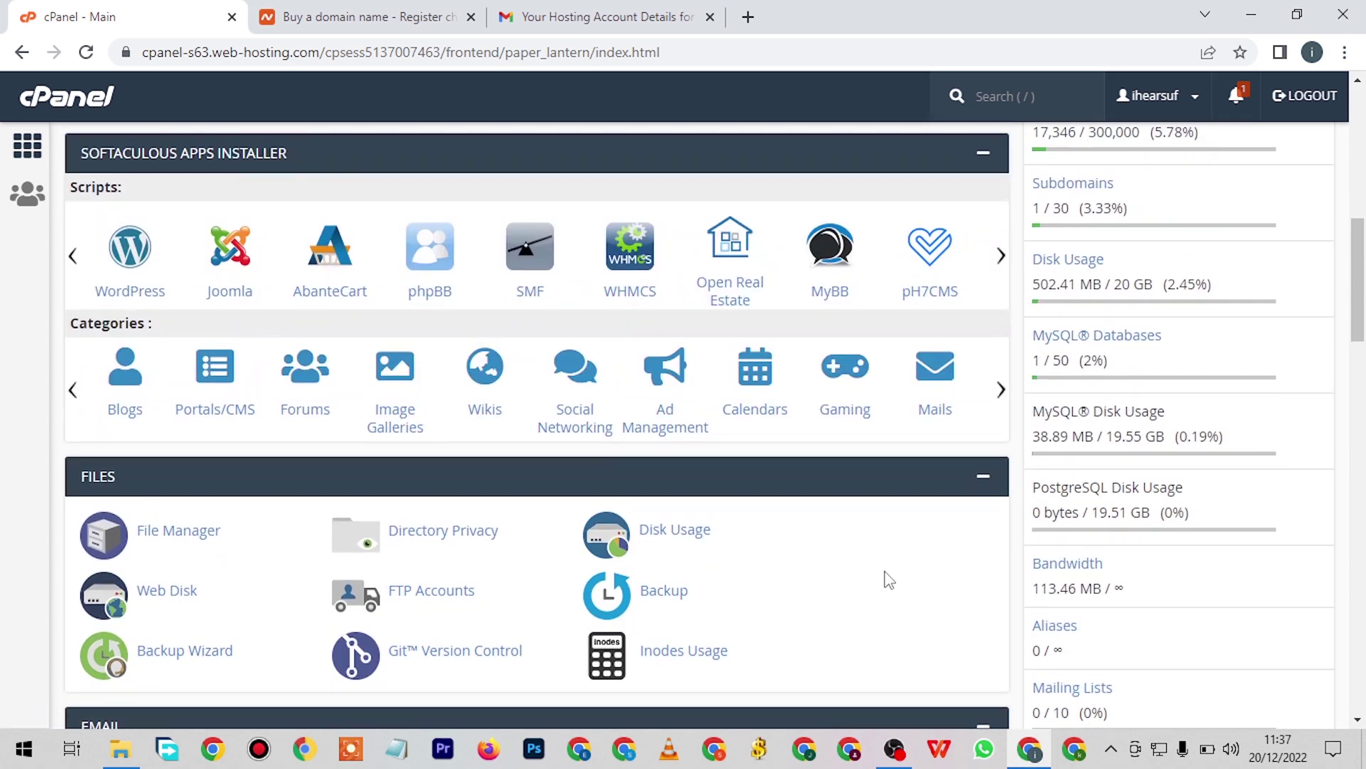
scroll(783, 548, "up", 7)
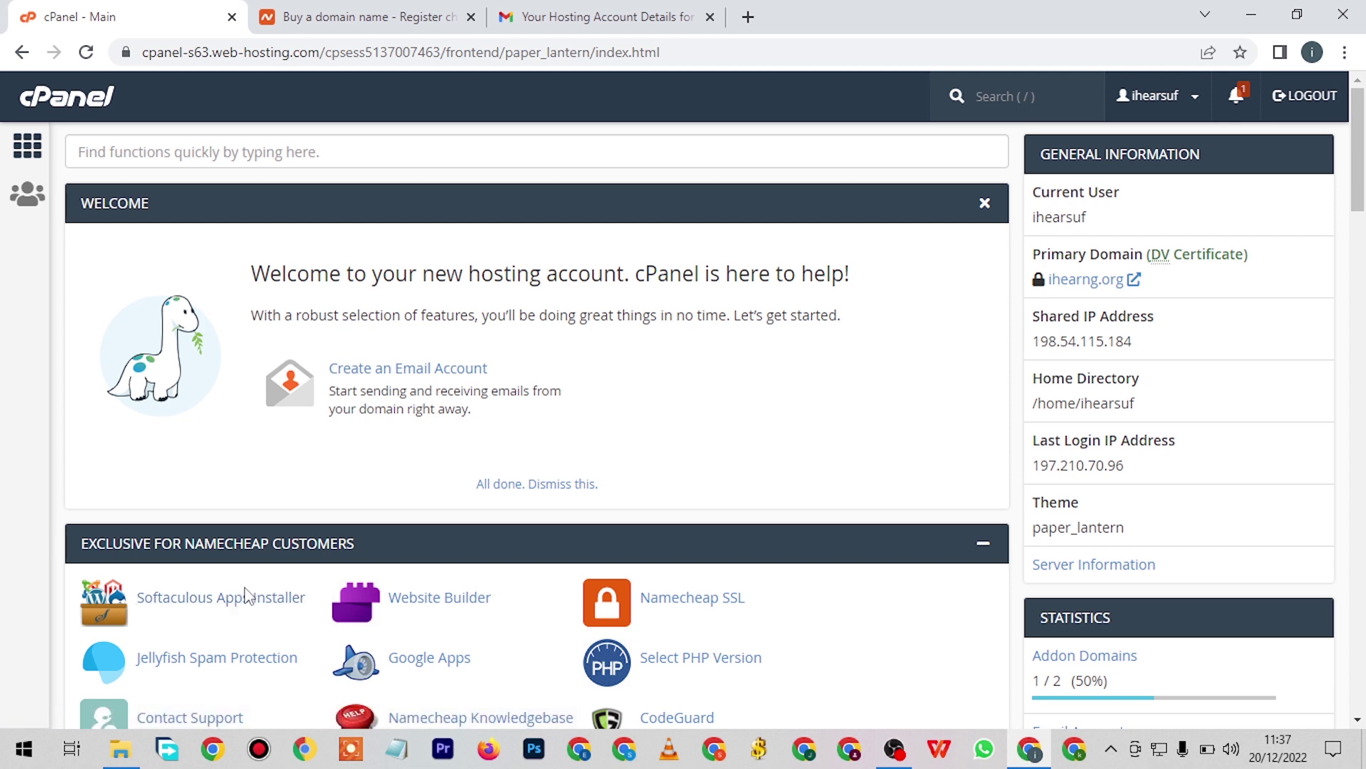
Launch Softaculous Apps Installer and browse its Top Scripts list, with WordPress first
left_click(229, 600)
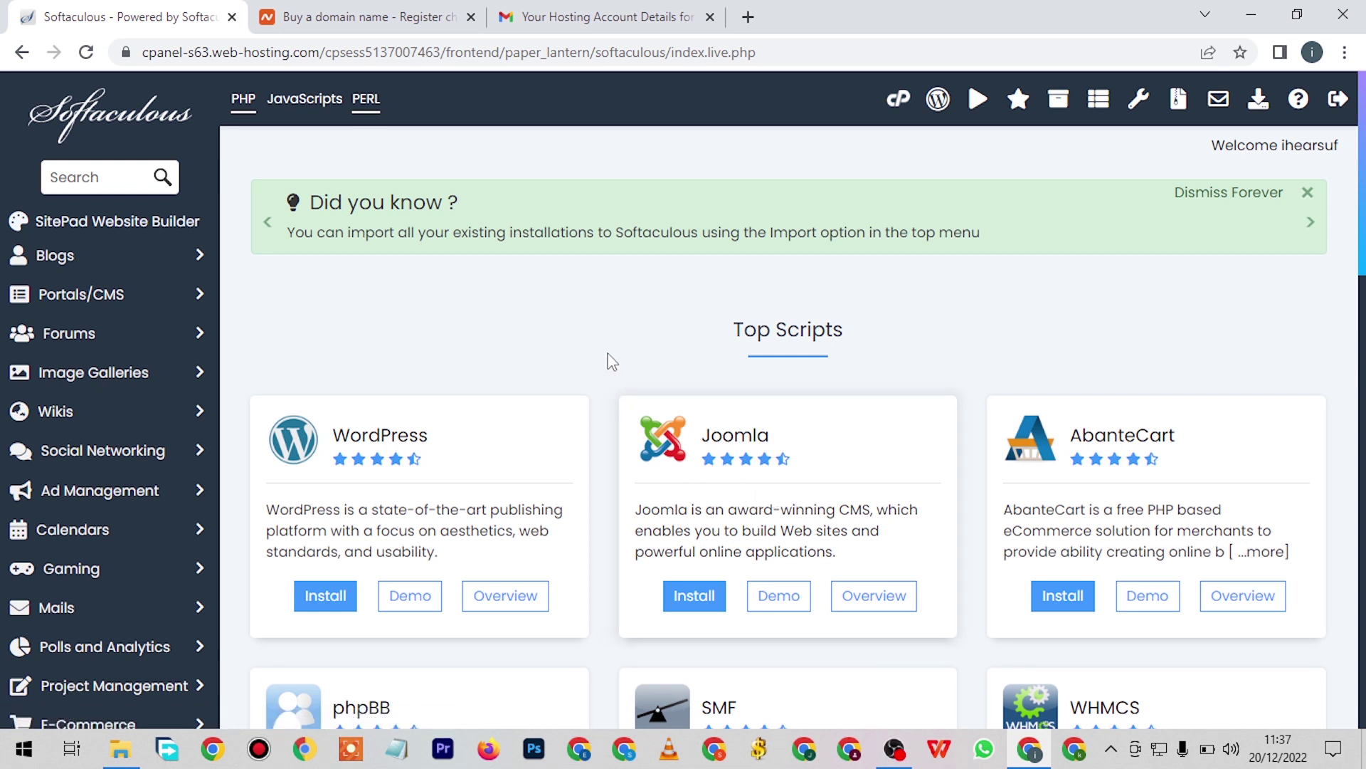
scroll(747, 455, "down", 1)
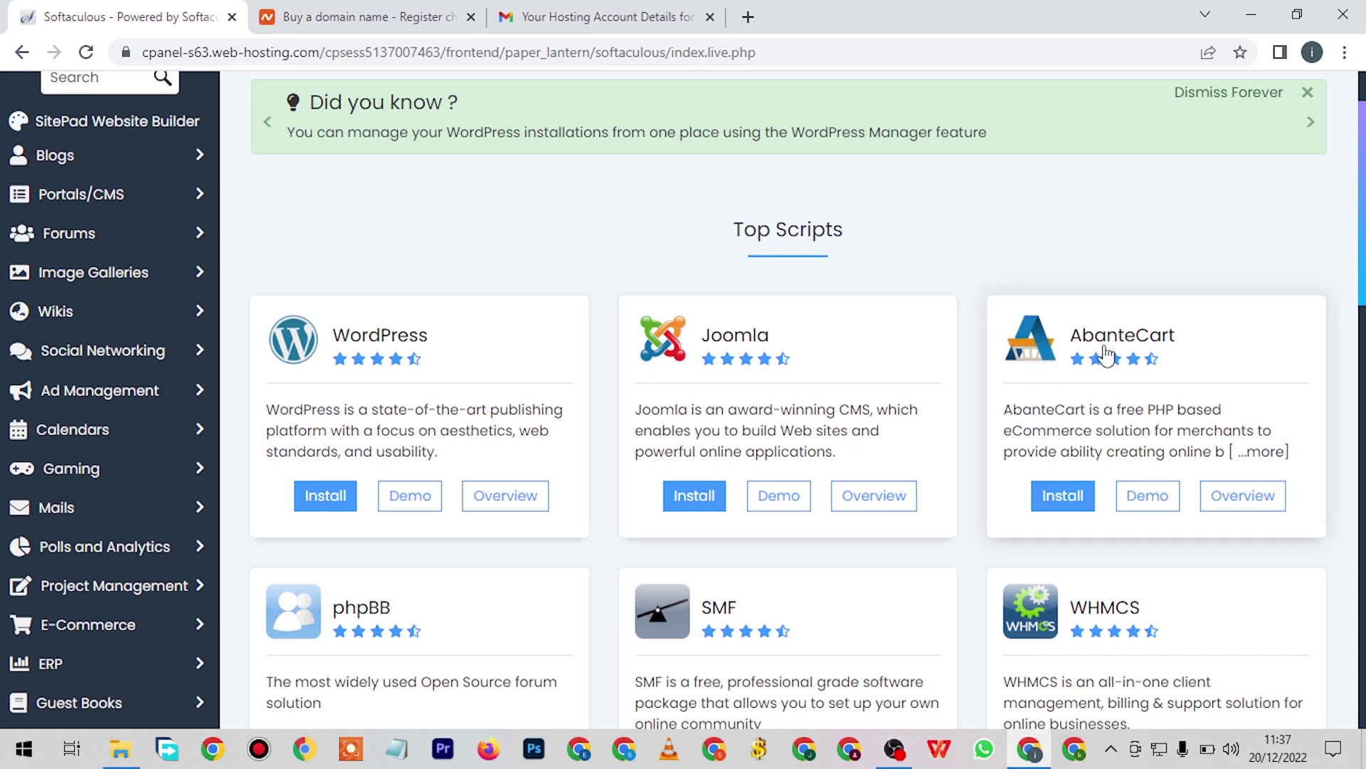
scroll(1139, 388, "down", 4)
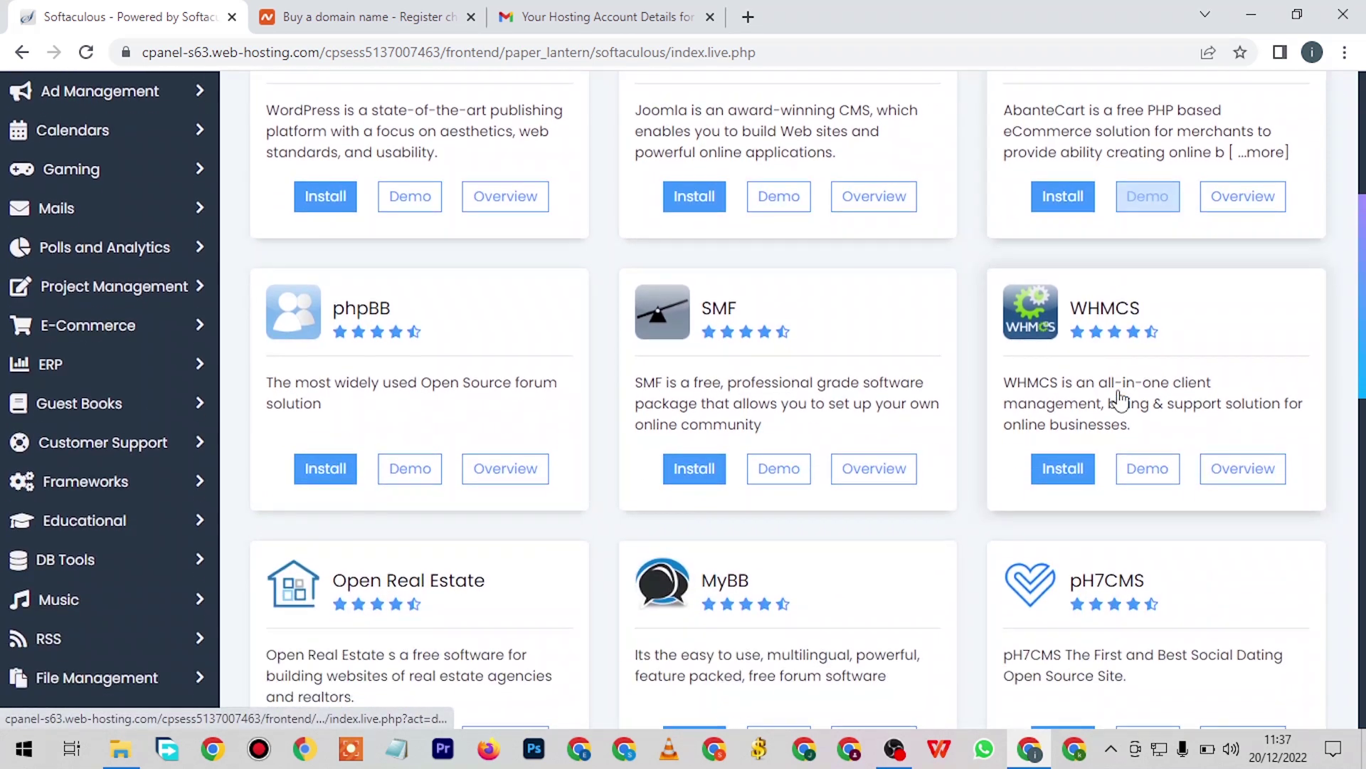
scroll(1121, 398, "down", 1)
scroll(1121, 399, "down", 2)
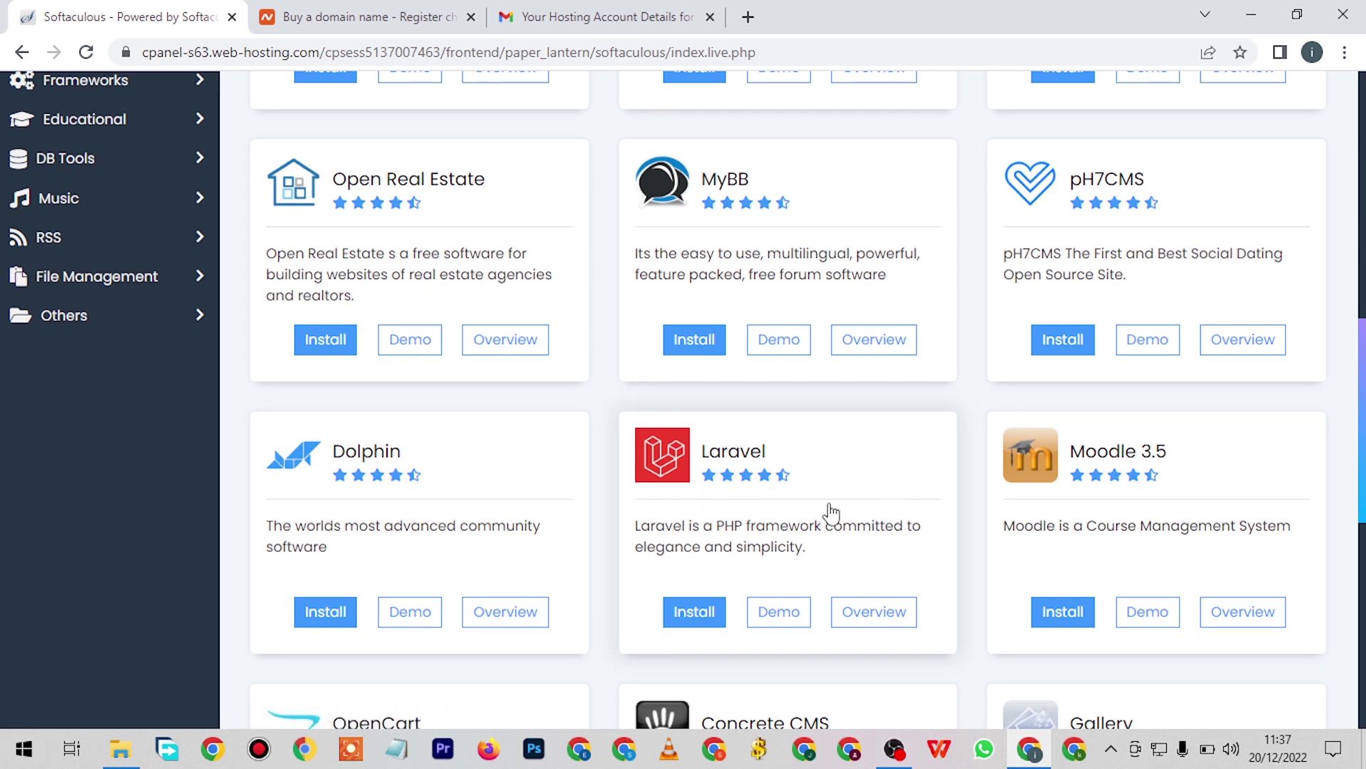
scroll(832, 513, "down", 1)
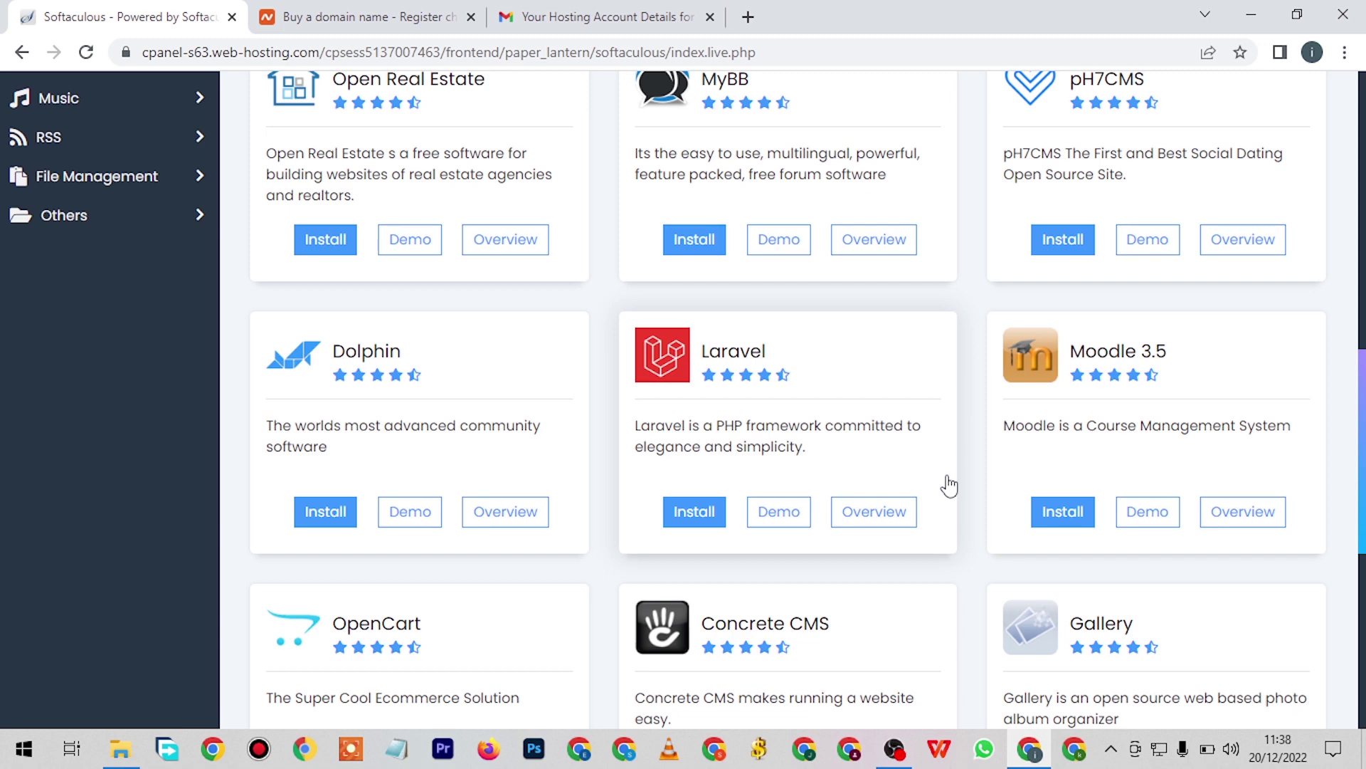
scroll(885, 448, "down", 1)
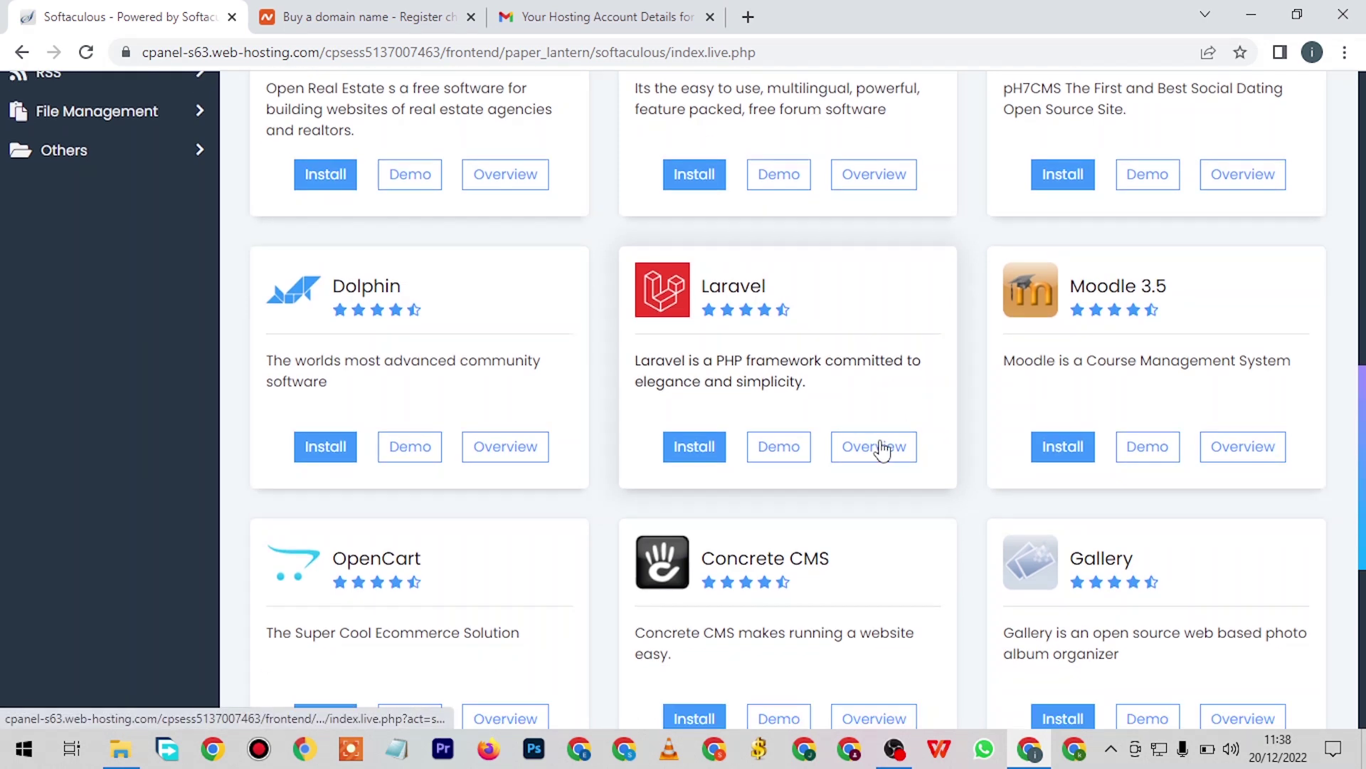
scroll(678, 484, "up", 8)
scroll(678, 484, "up", 2)
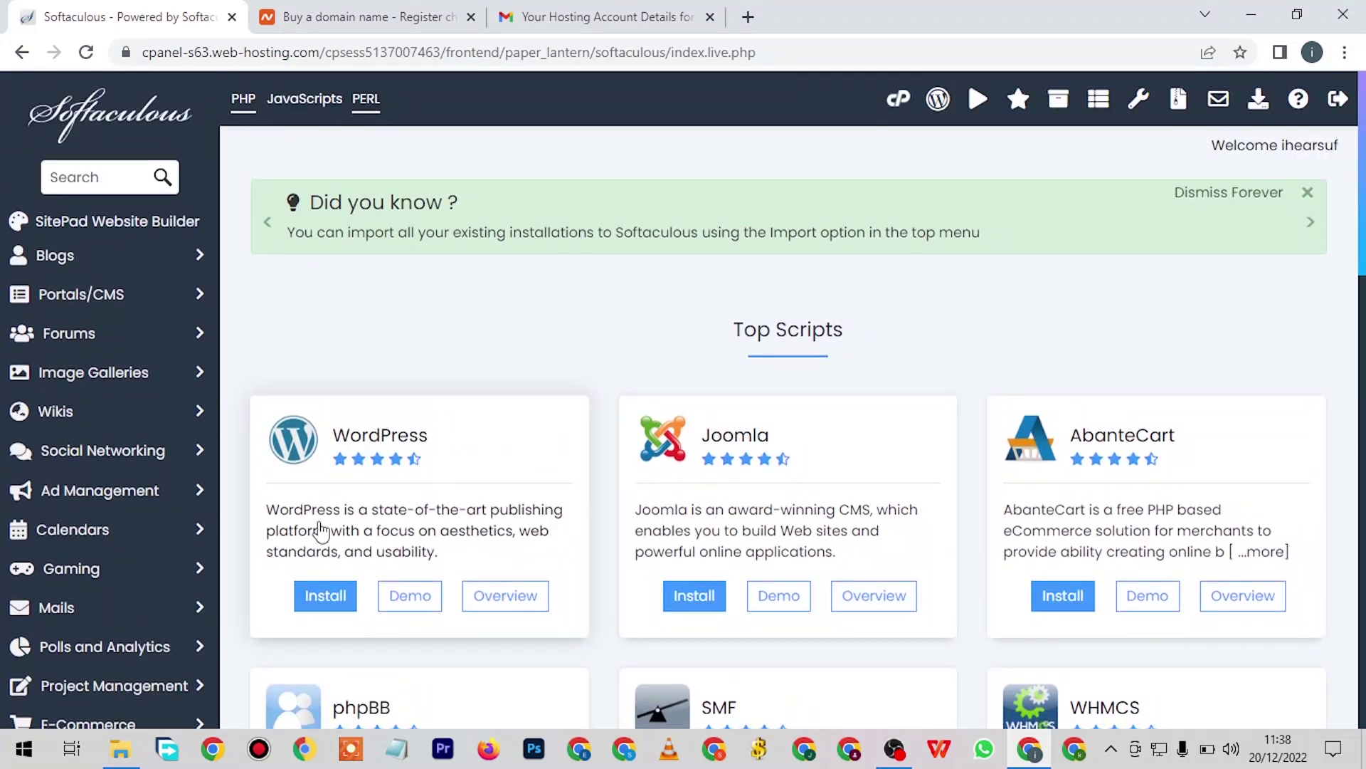
Open the WordPress page in Softaculous, listing versions 6.1.1 through 4.9.22
left_click(327, 600)
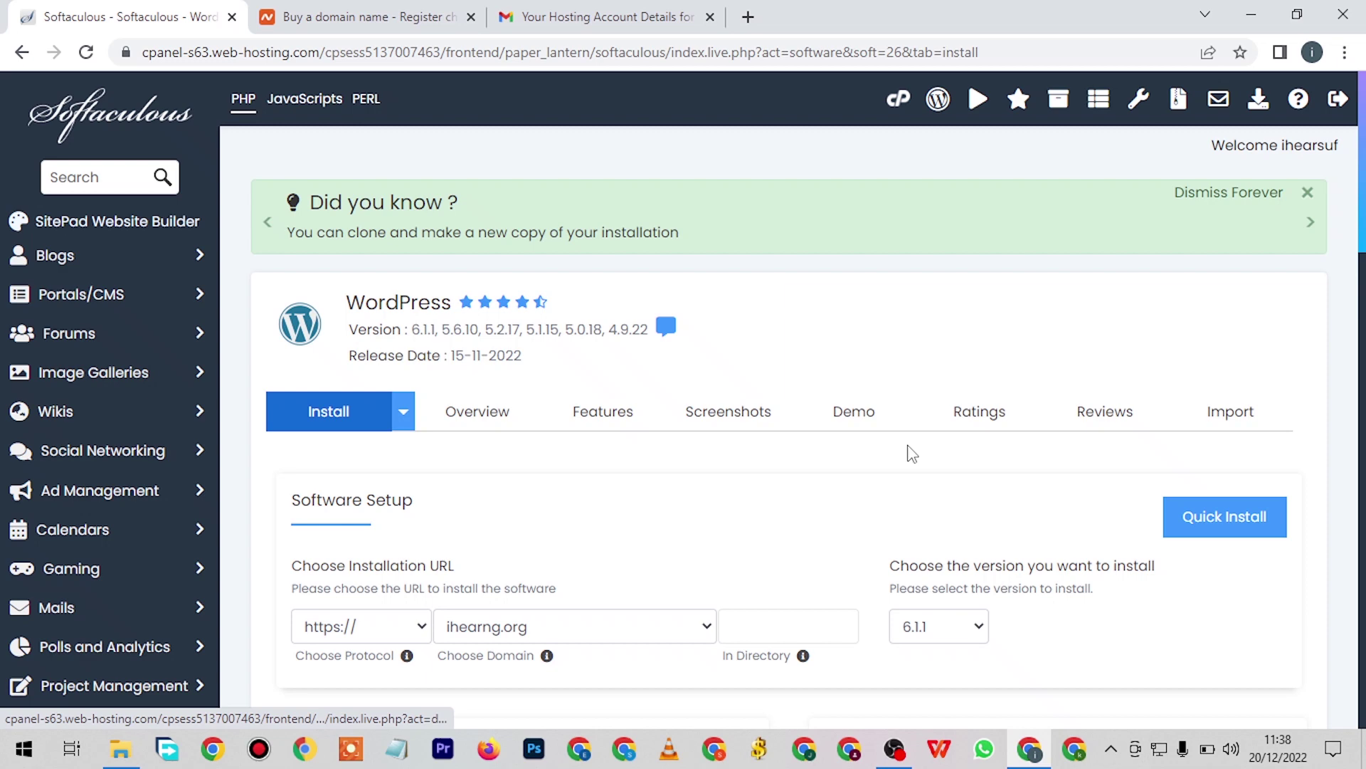
scroll(1011, 510, "down", 3)
scroll(790, 464, "up", 3)
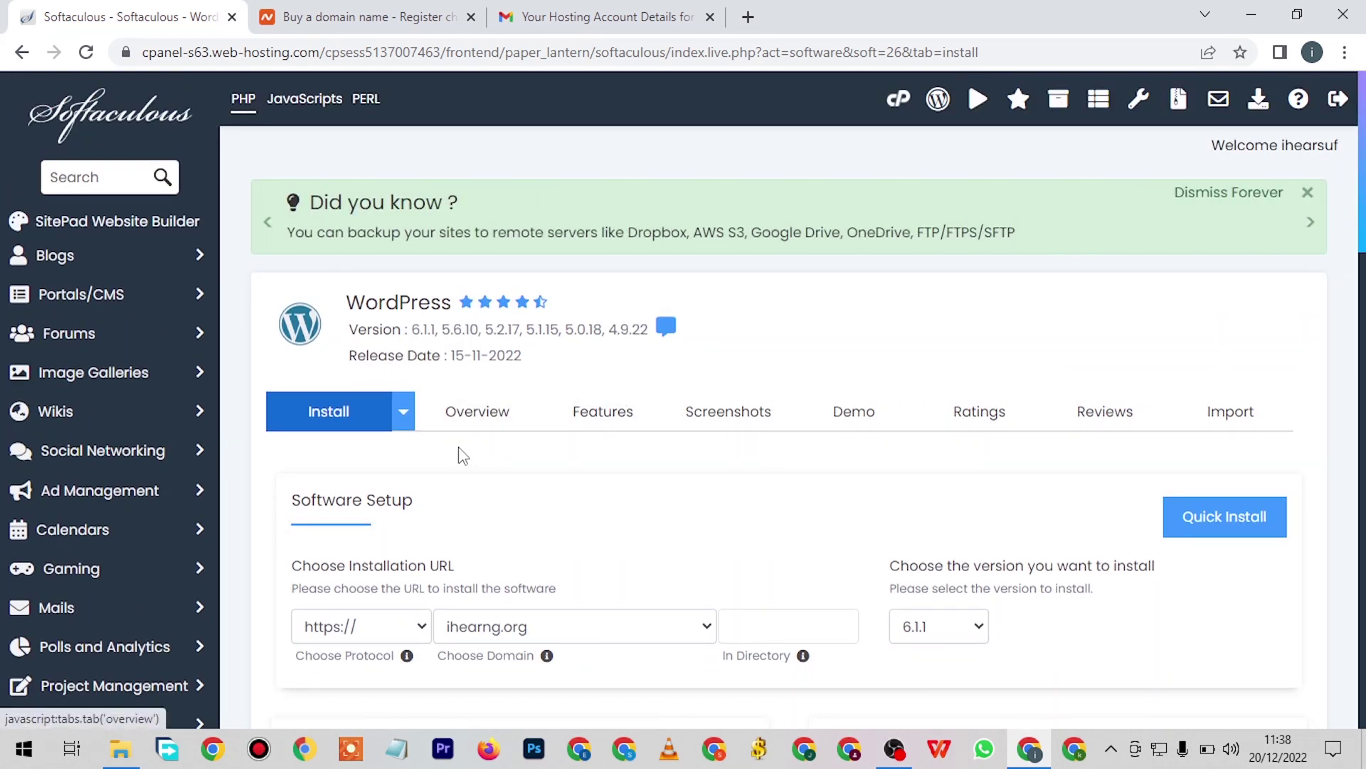
Read the WordPress overview and then its features description
left_click(491, 427)
scroll(664, 302, "down", 1)
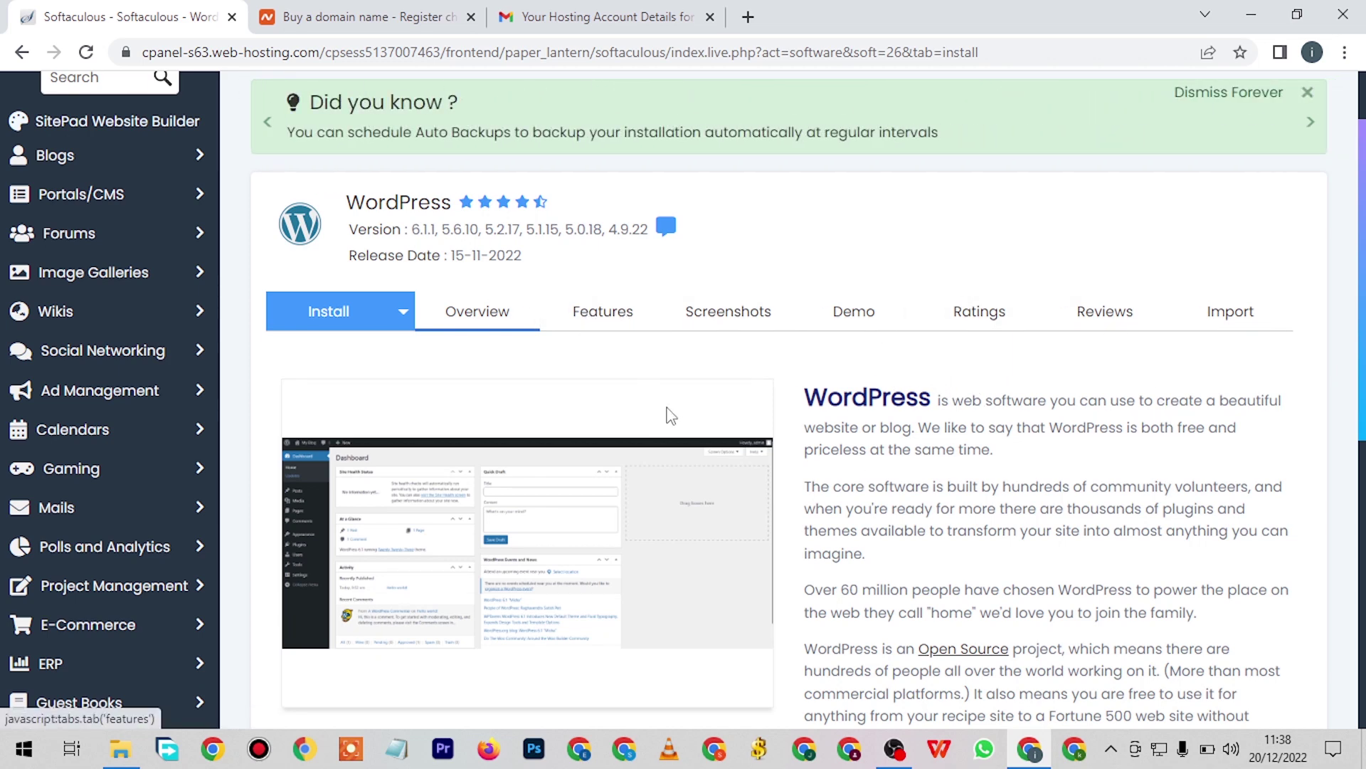
scroll(1134, 491, "down", 8)
scroll(990, 460, "up", 10)
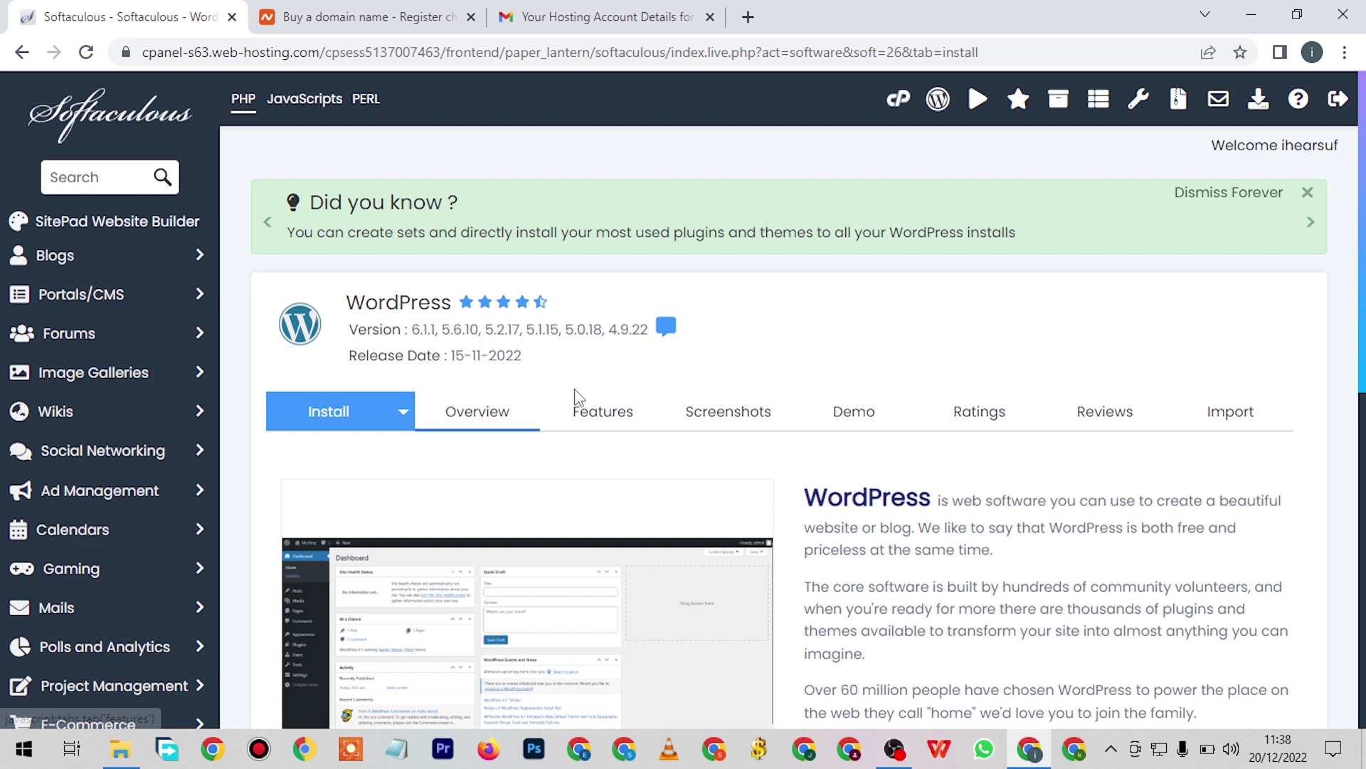
left_click(561, 426)
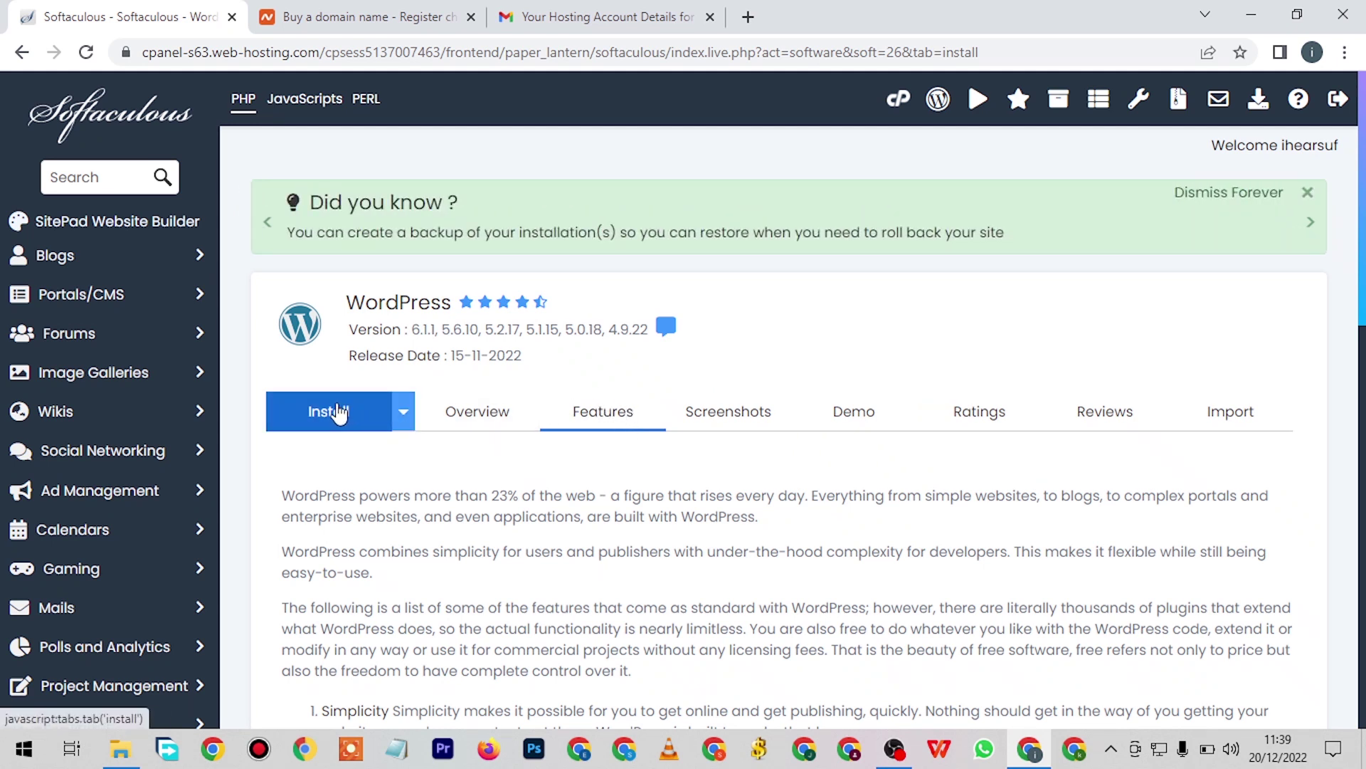
left_click(338, 411)
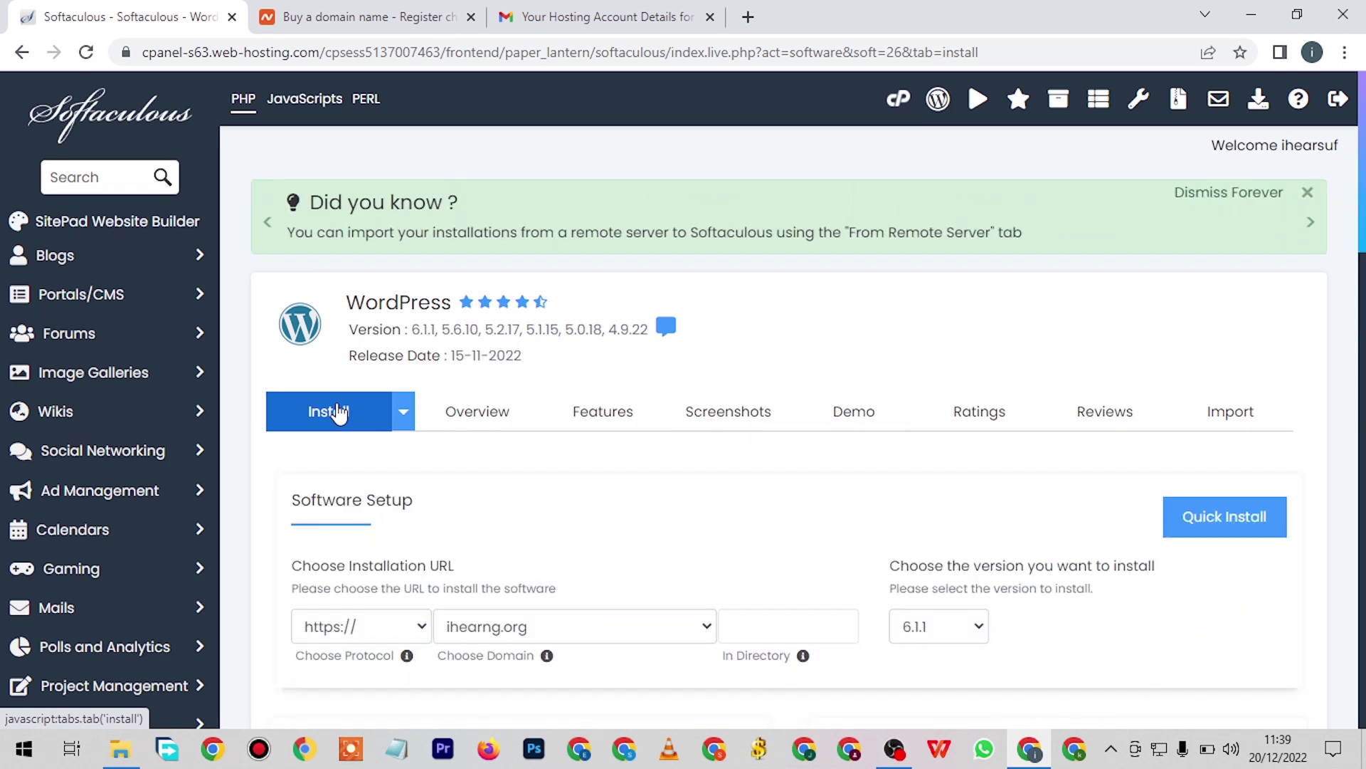
scroll(975, 431, "down", 3)
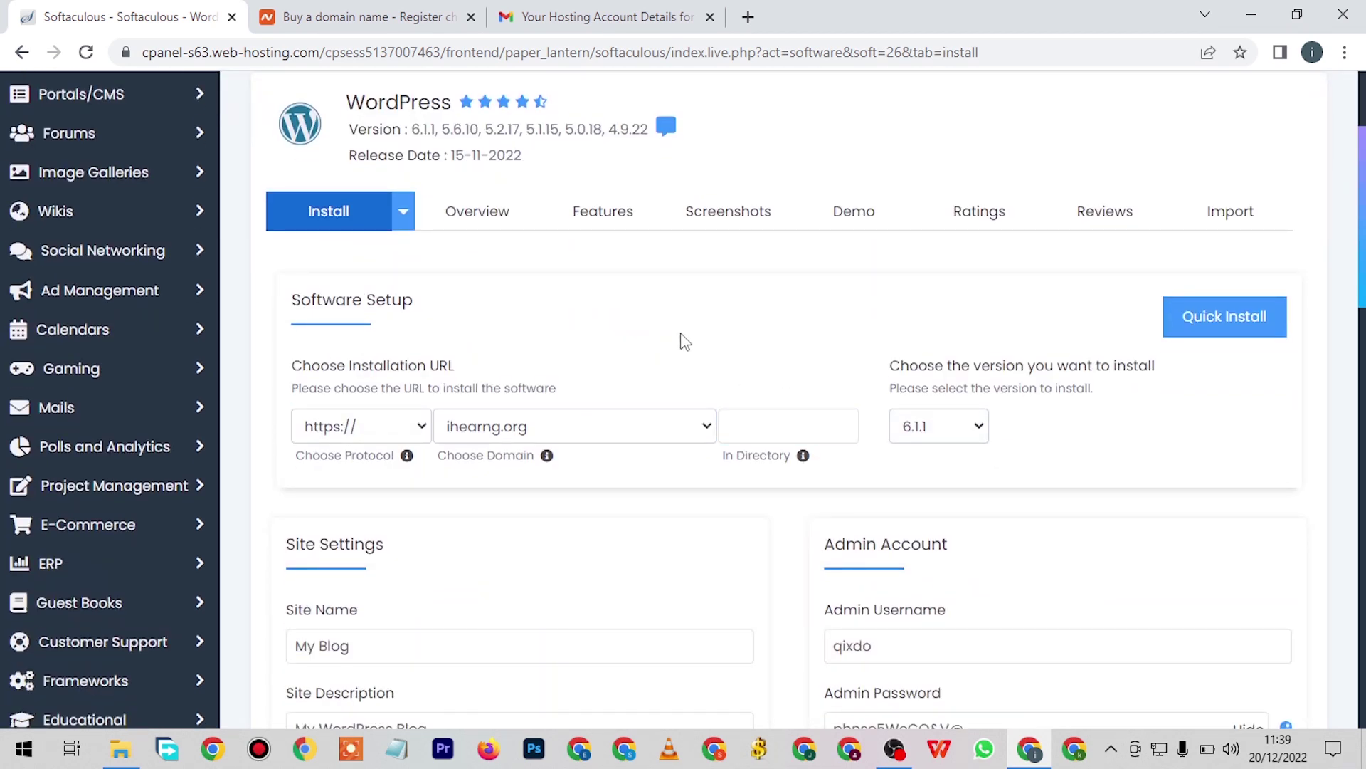
scroll(756, 402, "down", 2)
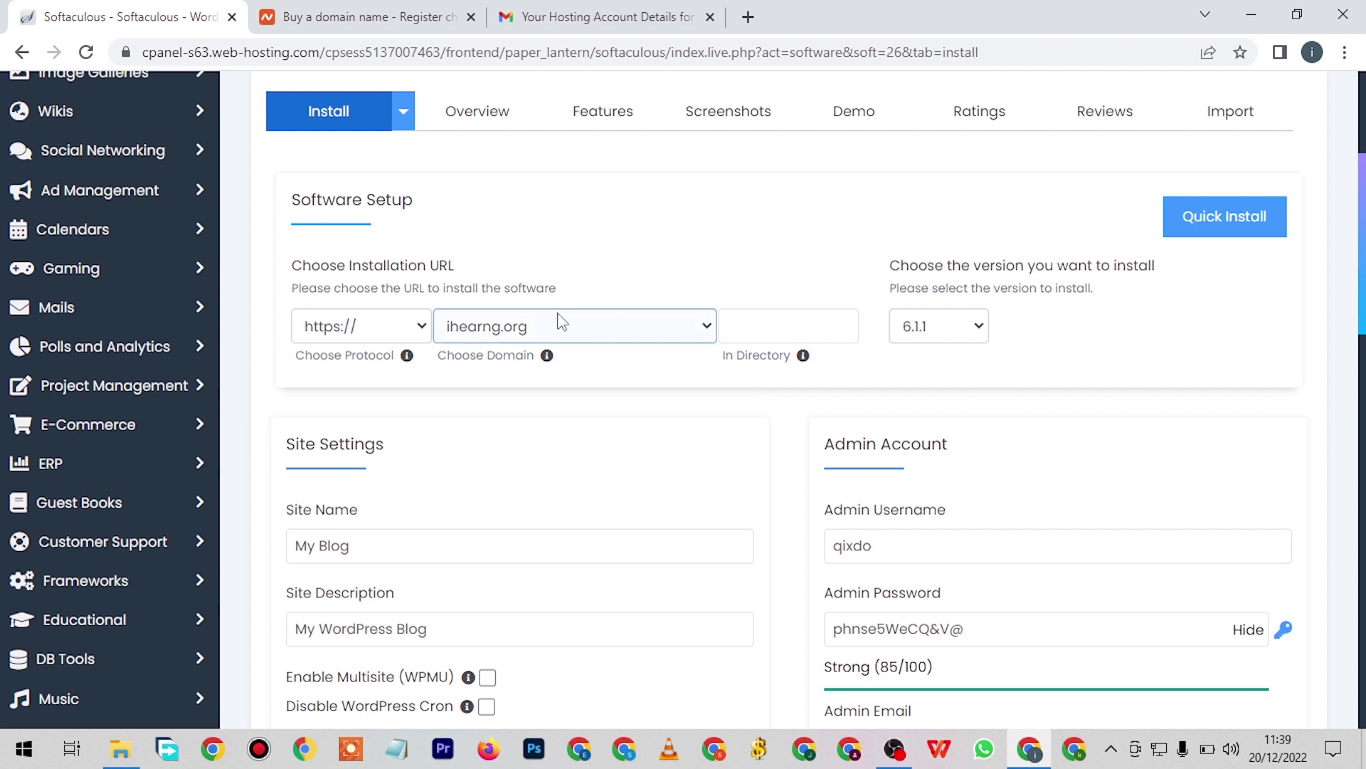
left_click(381, 341)
left_click(381, 341)
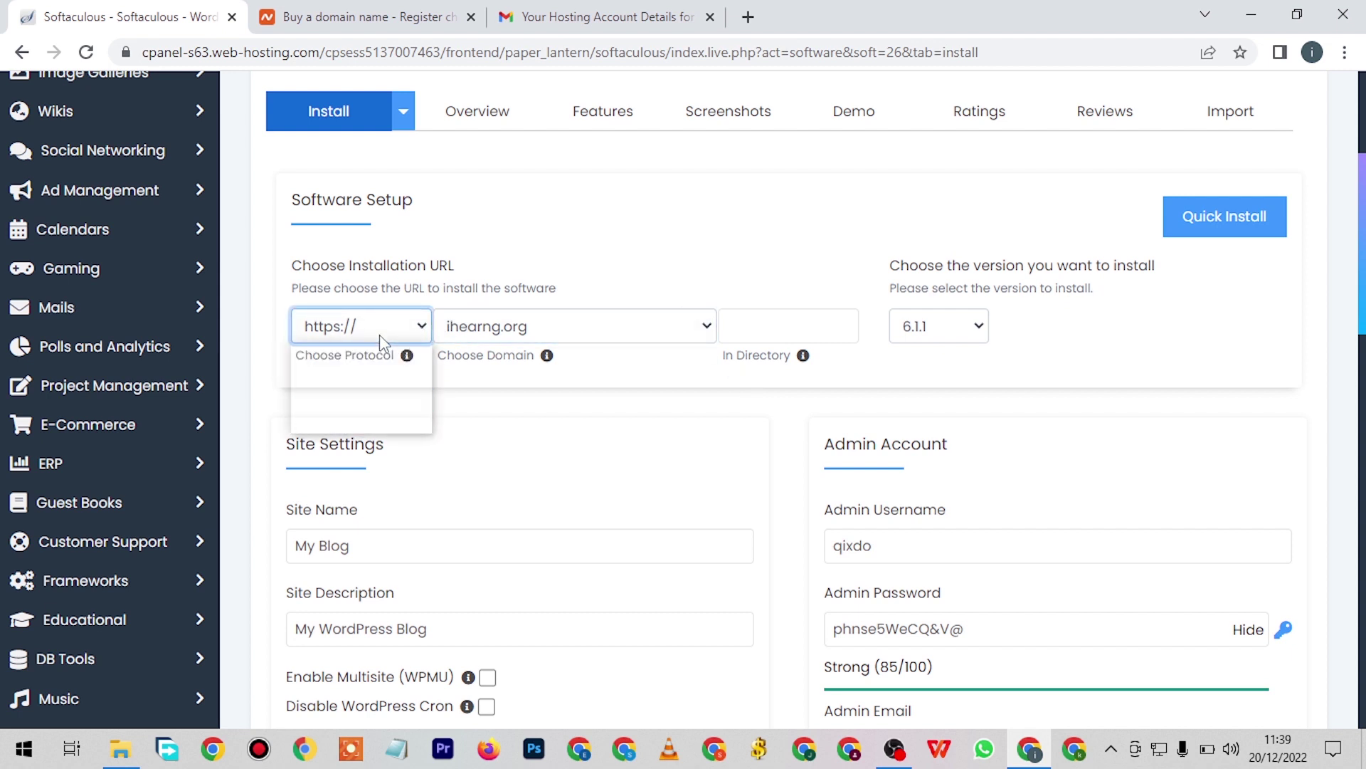
left_click(619, 344)
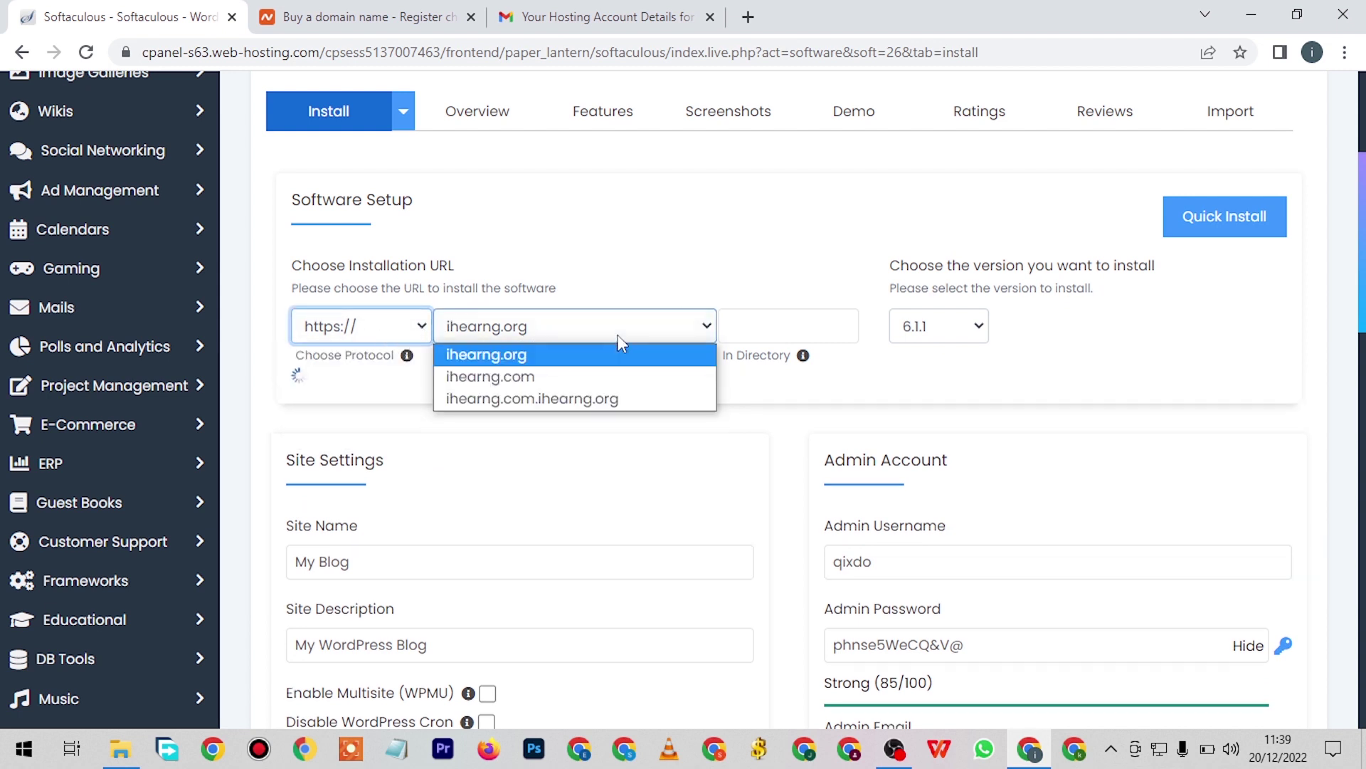
left_click(618, 334)
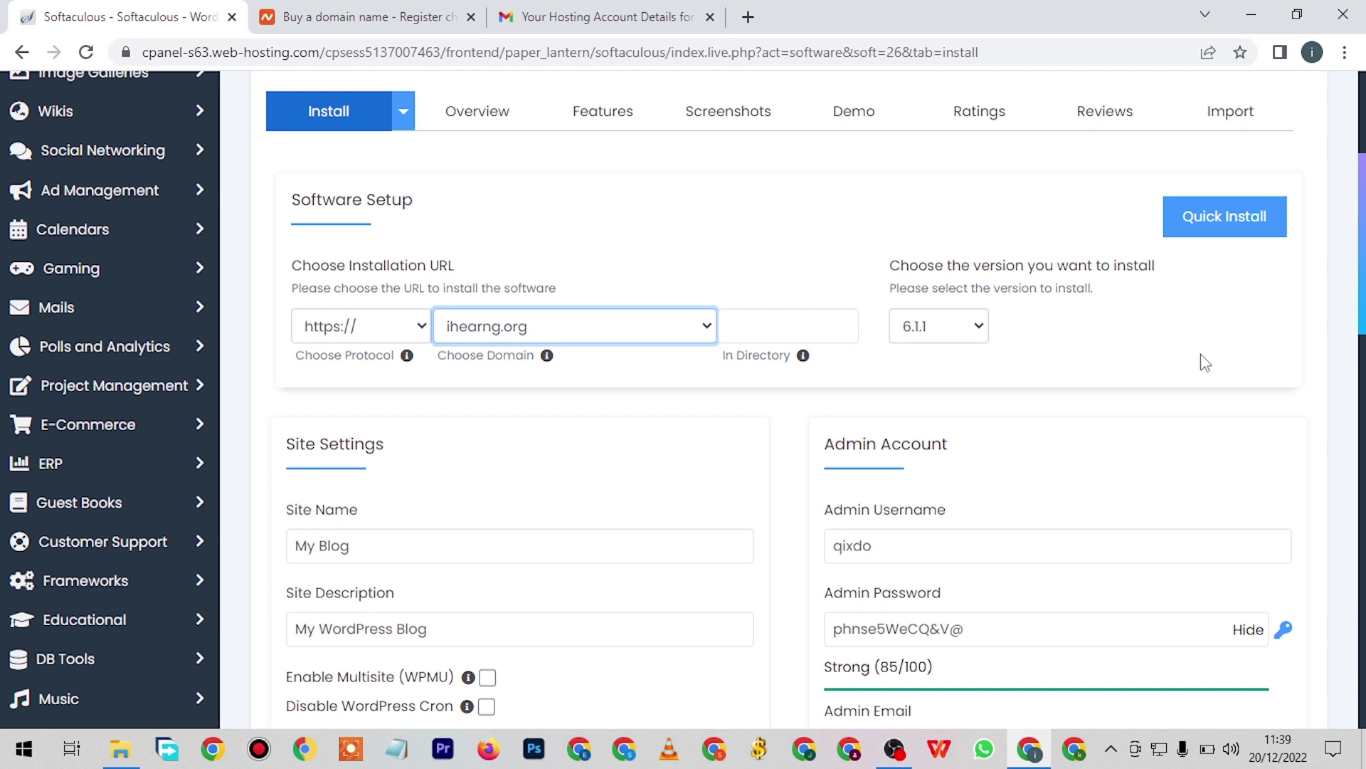
left_click(941, 327)
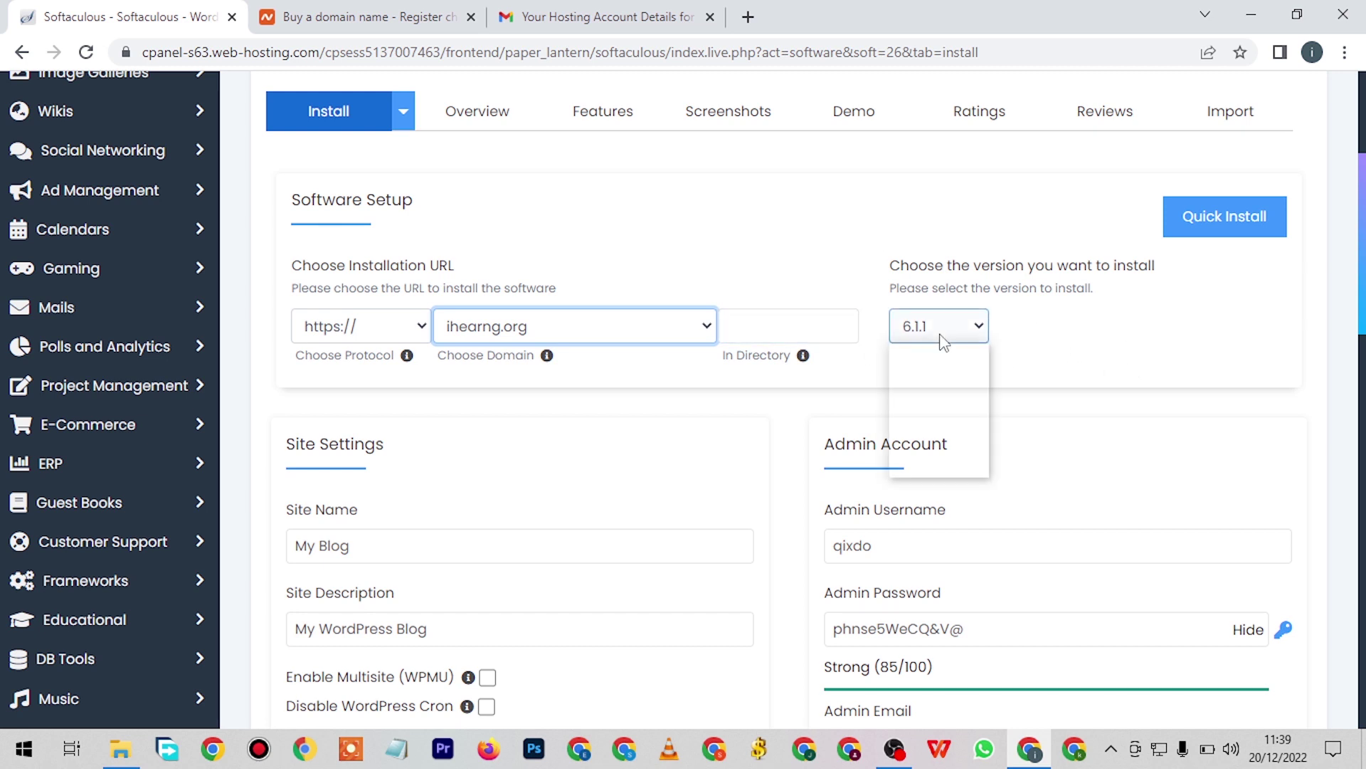
left_click(940, 335)
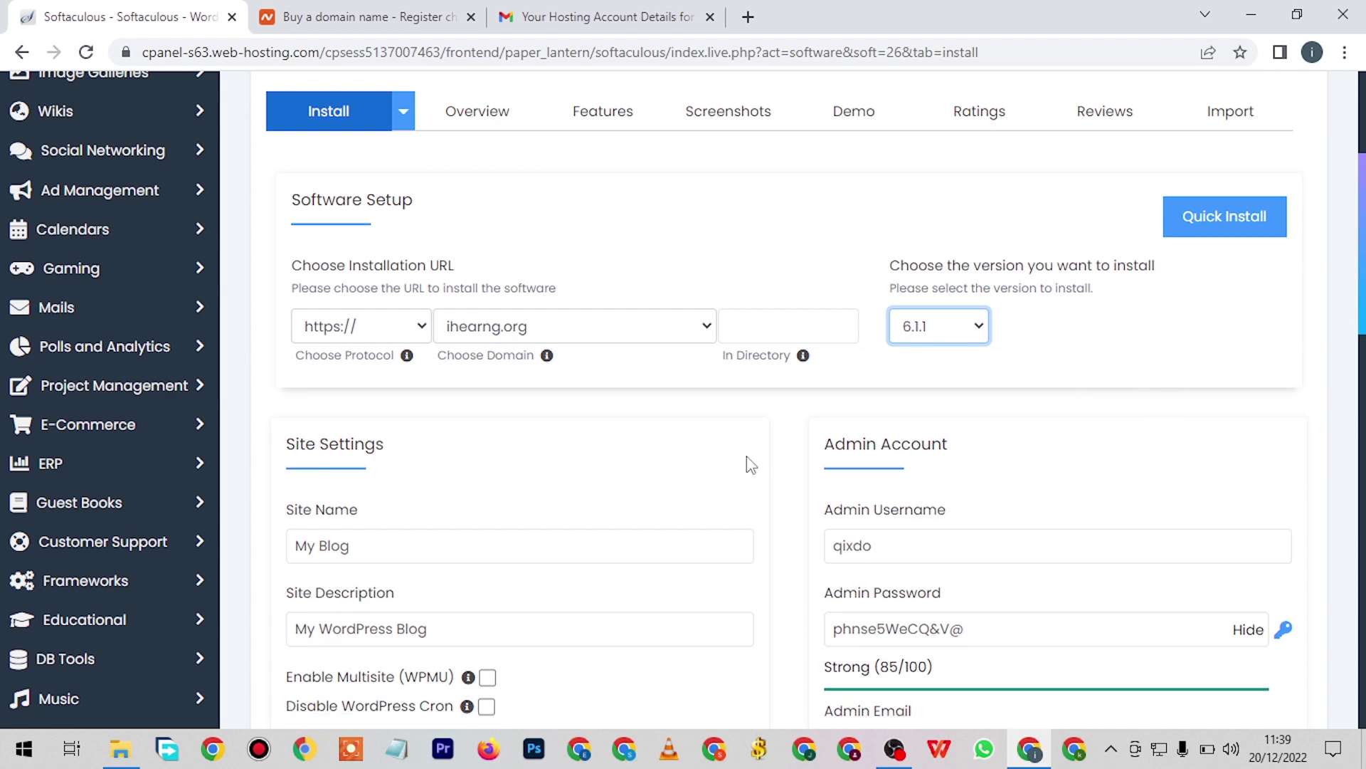
Replace the generated admin username with the user's own username
scroll(741, 427, "down", 3)
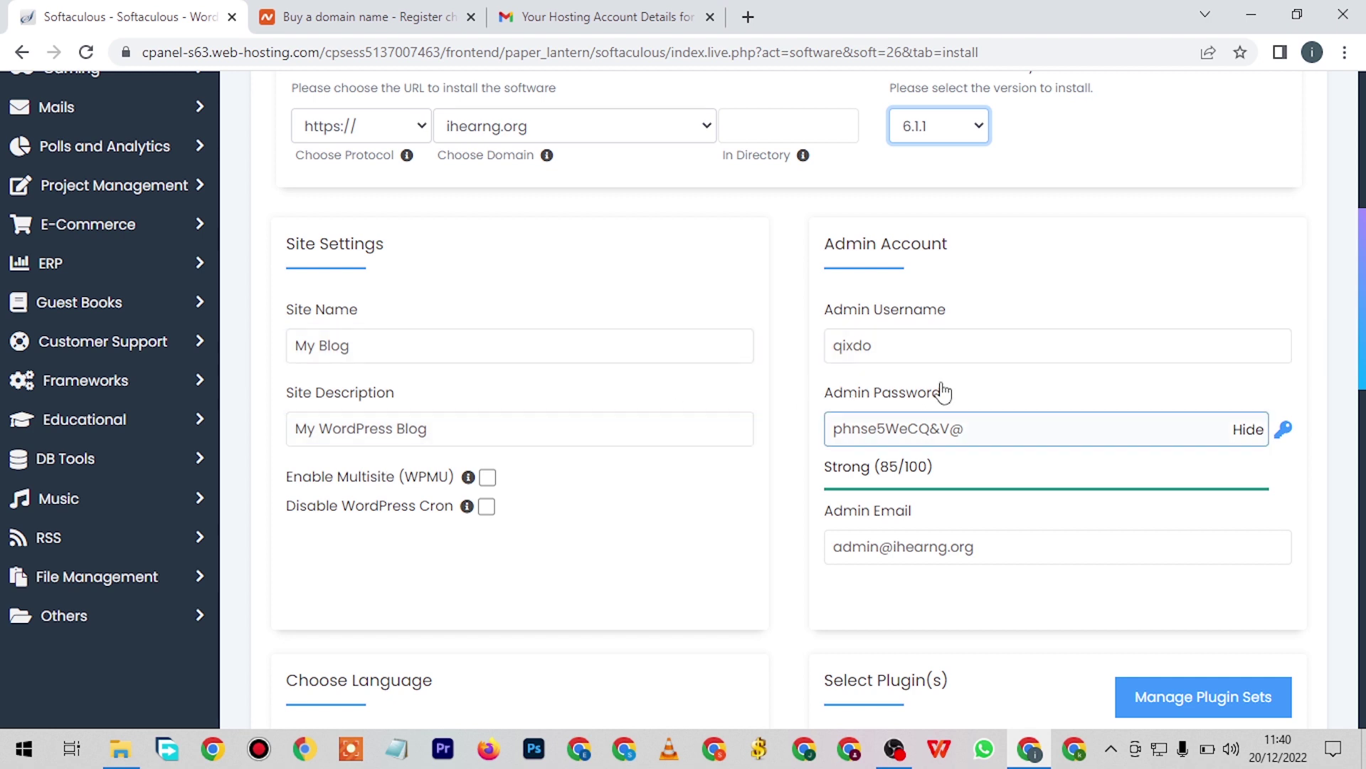
left_click(918, 335)
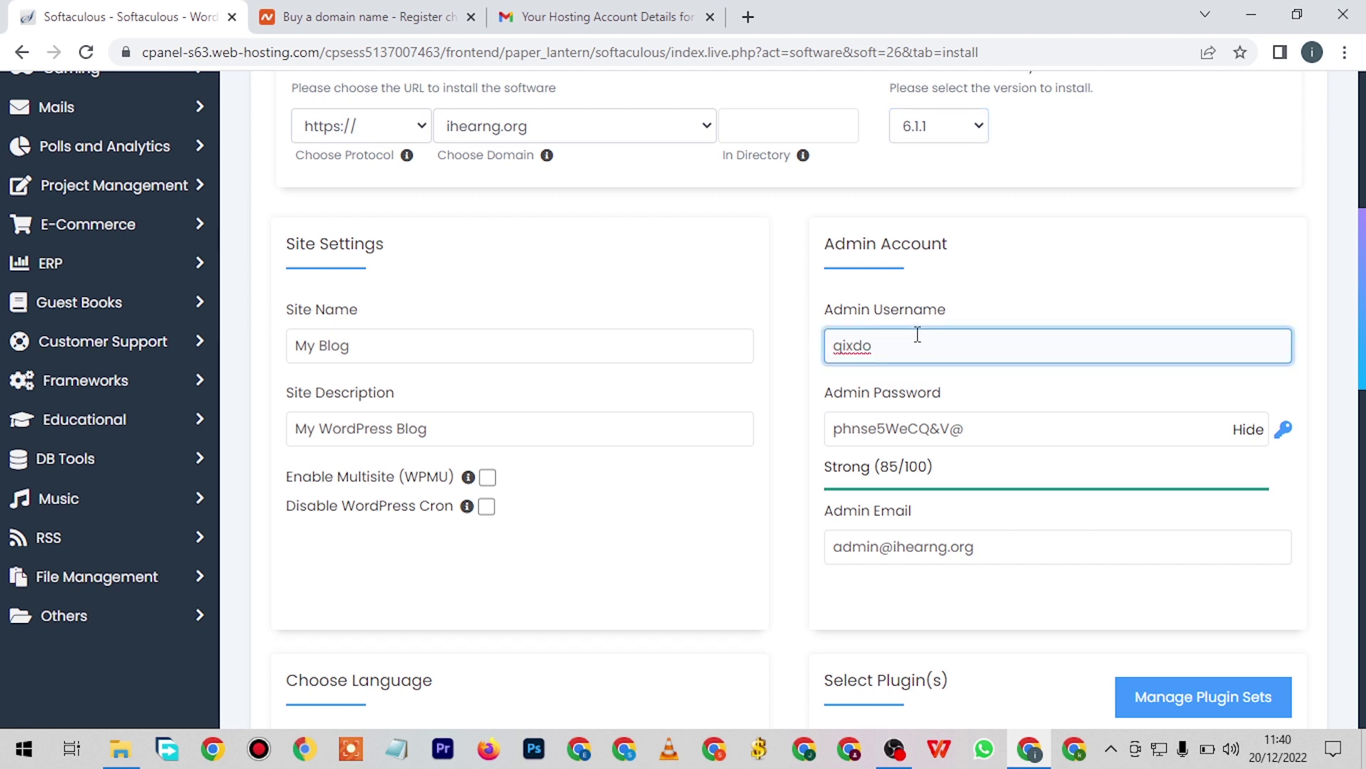
double_click(918, 335)
type("Geraldspace")
double_click(922, 334)
left_click(1015, 388)
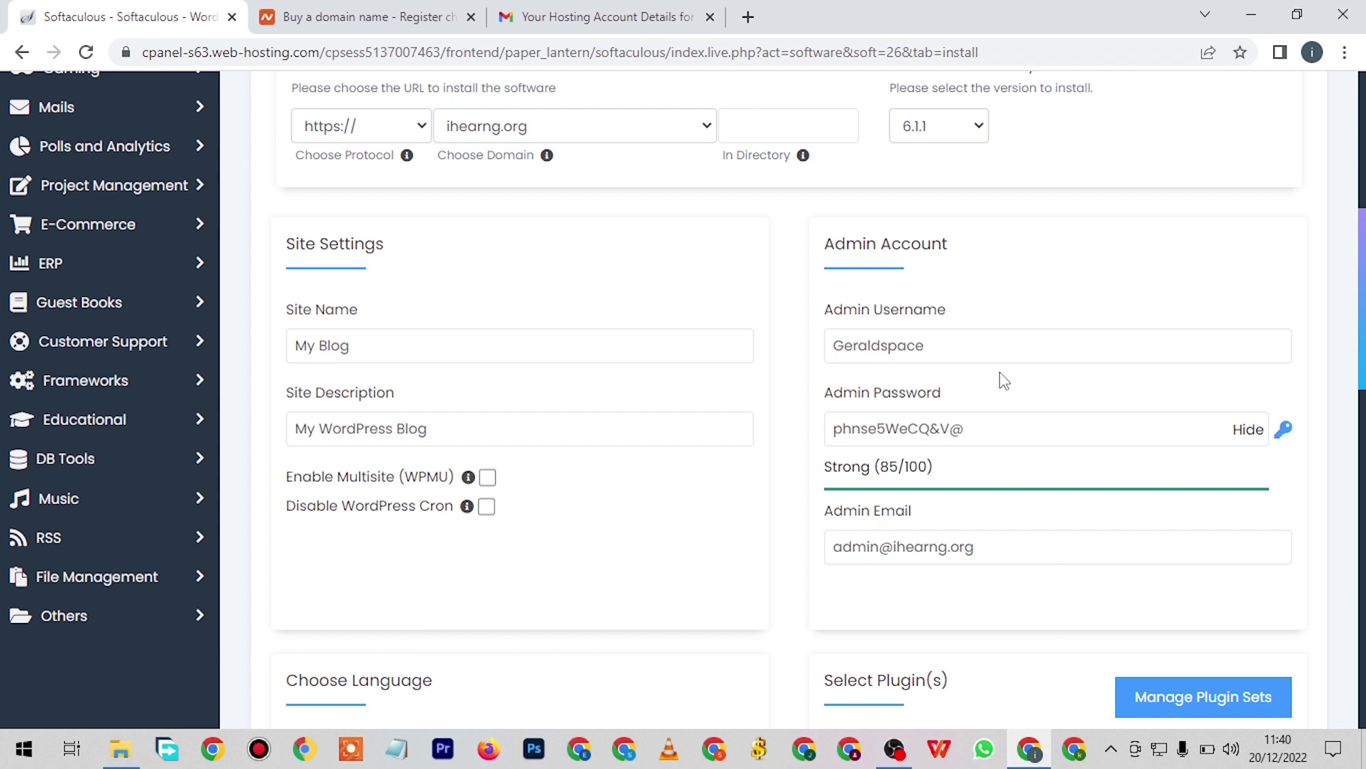
Replace the generated admin password with the user's own, rated Strong (89/100)
triple_click(973, 429)
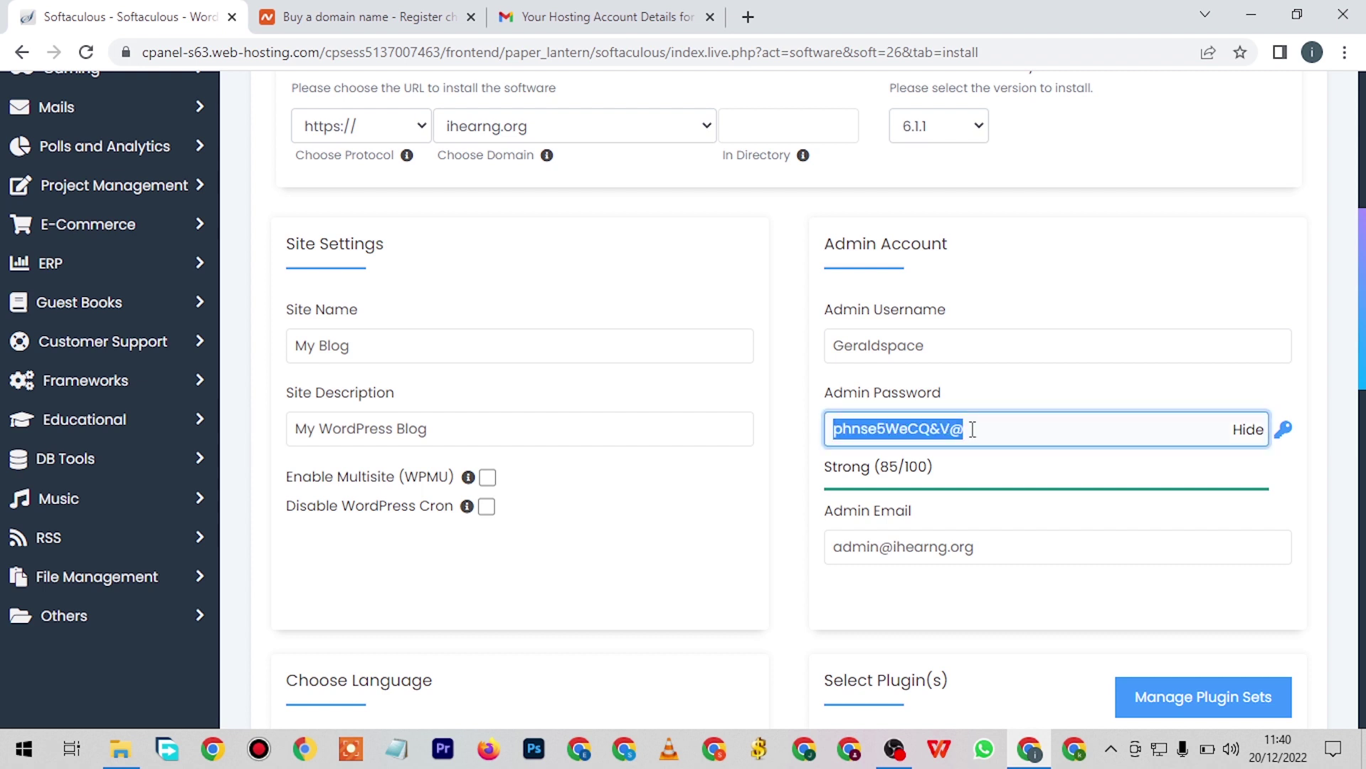
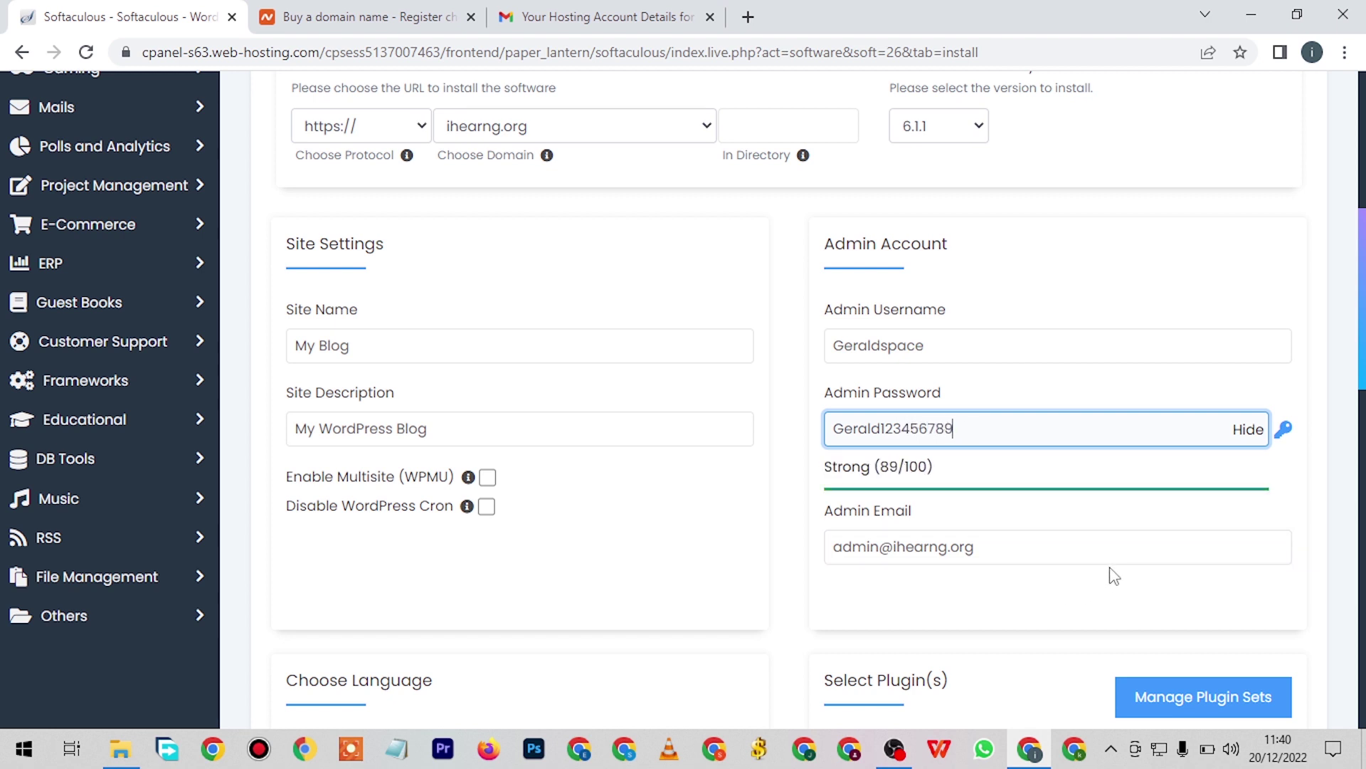
left_click(997, 594)
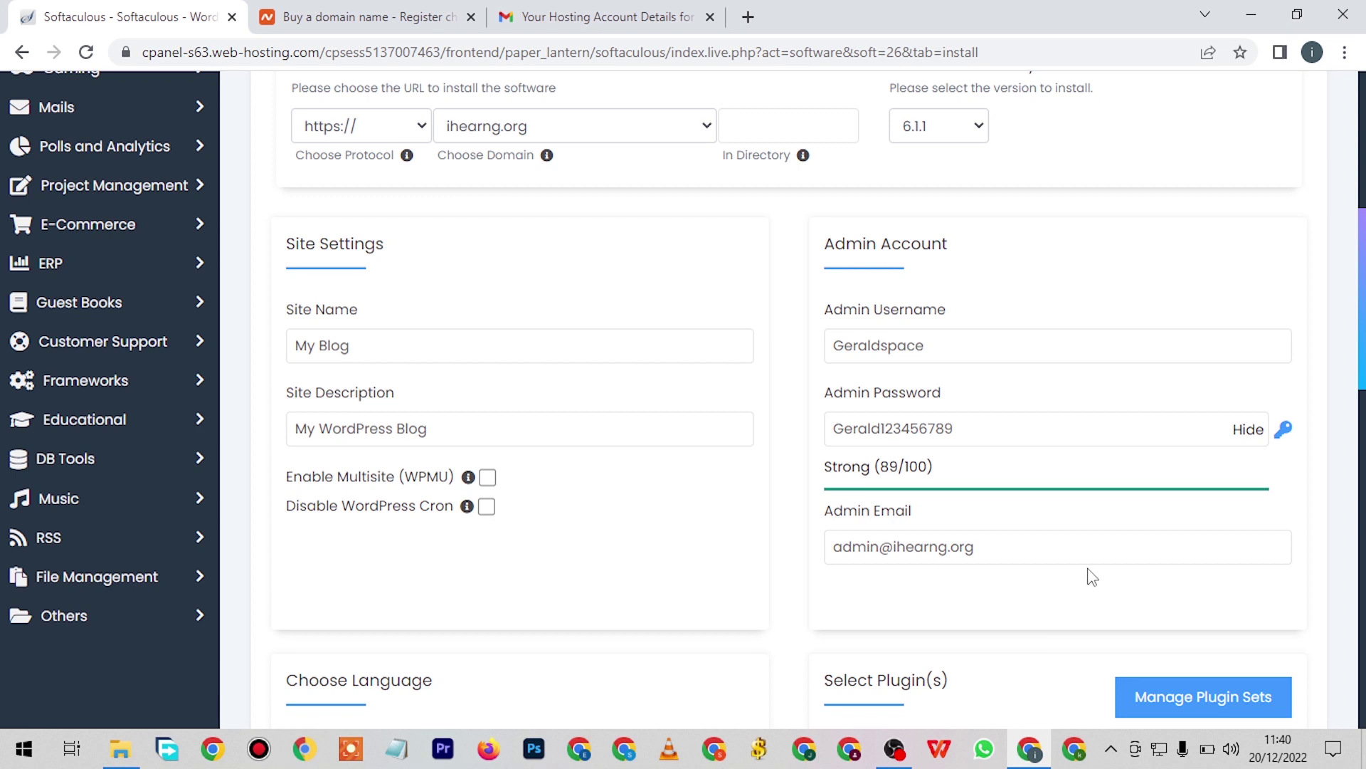
scroll(1108, 569, "down", 3)
left_click(965, 347)
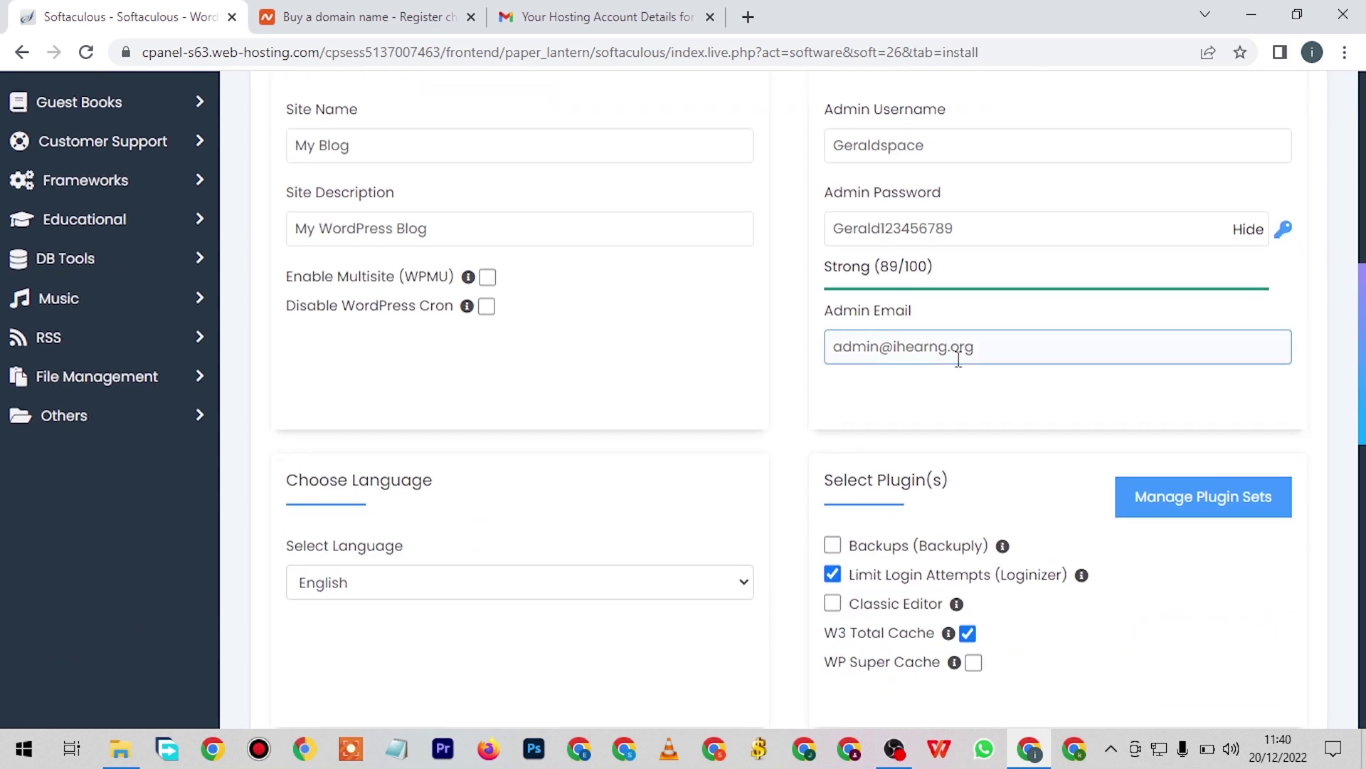
left_click(964, 378)
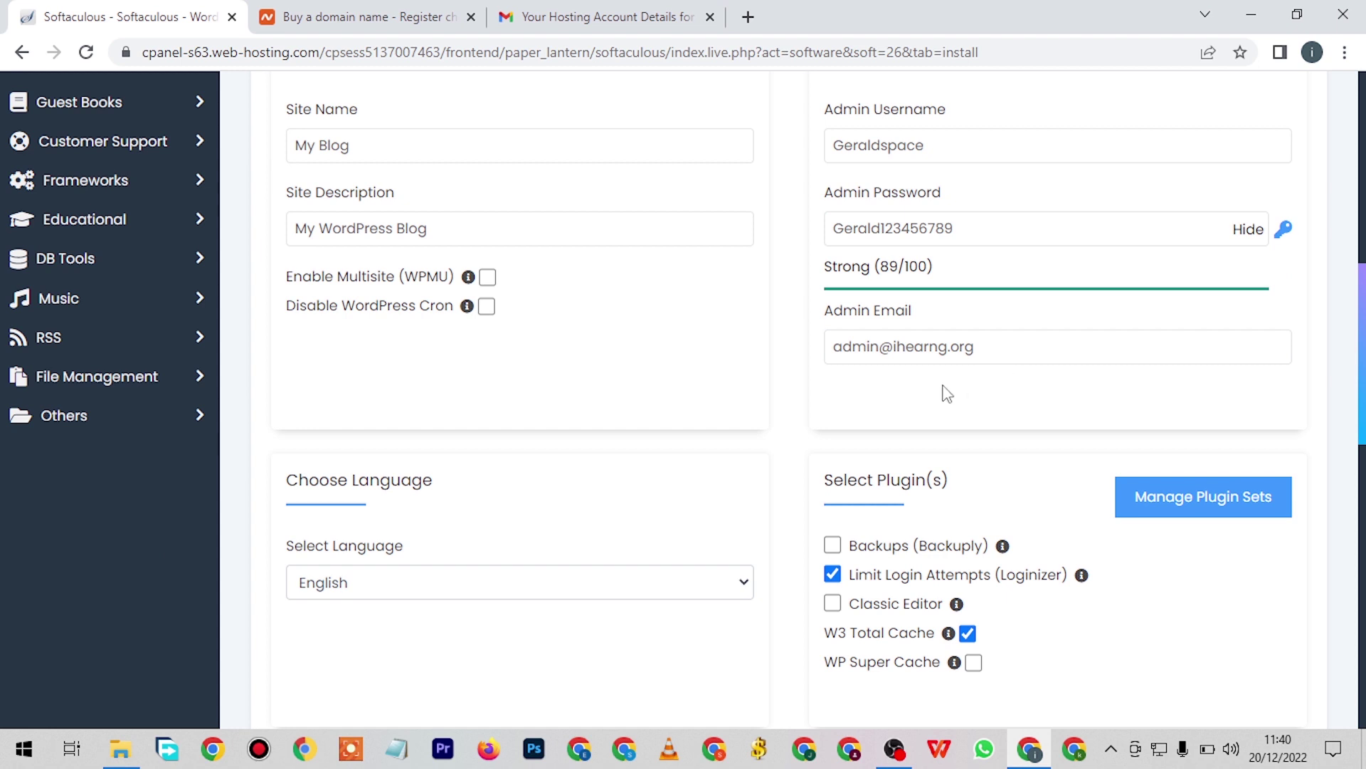
scroll(969, 384, "down", 1)
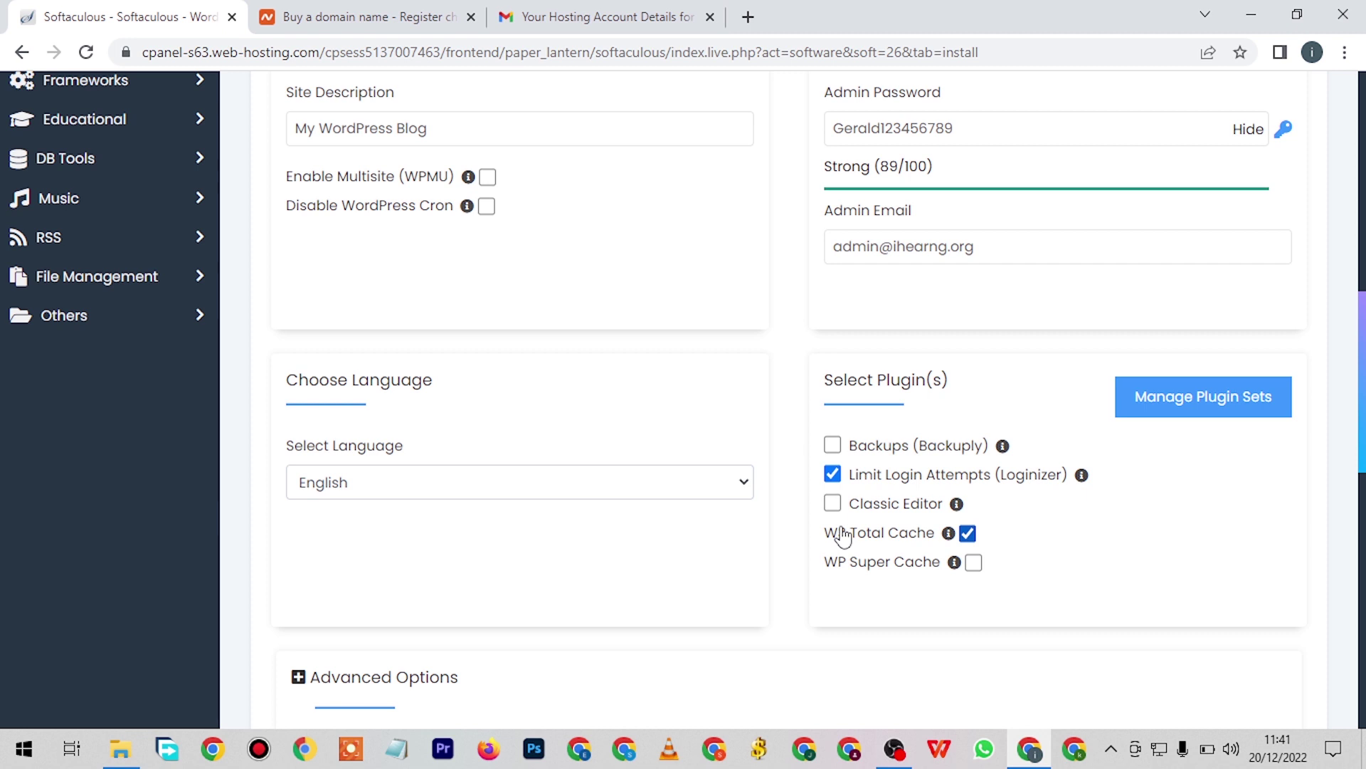
left_click(608, 489)
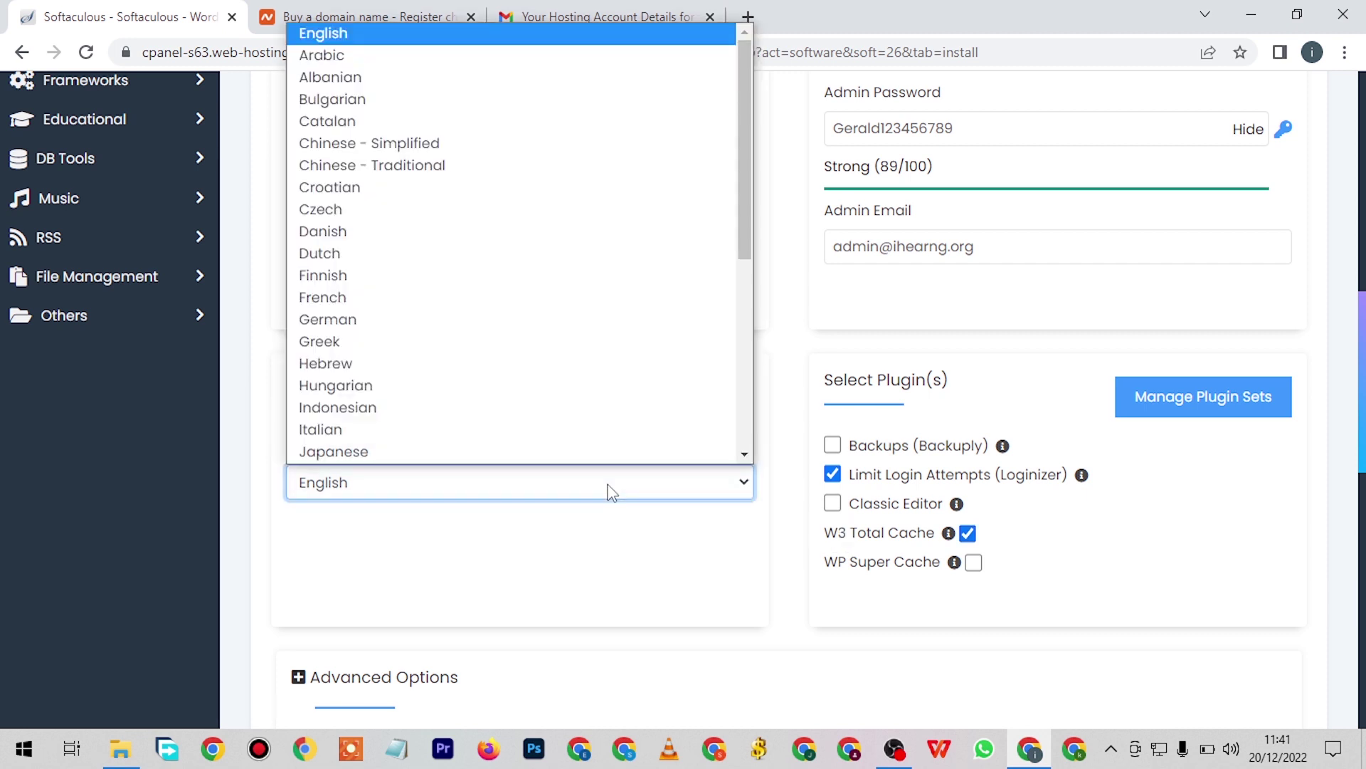
left_click(609, 490)
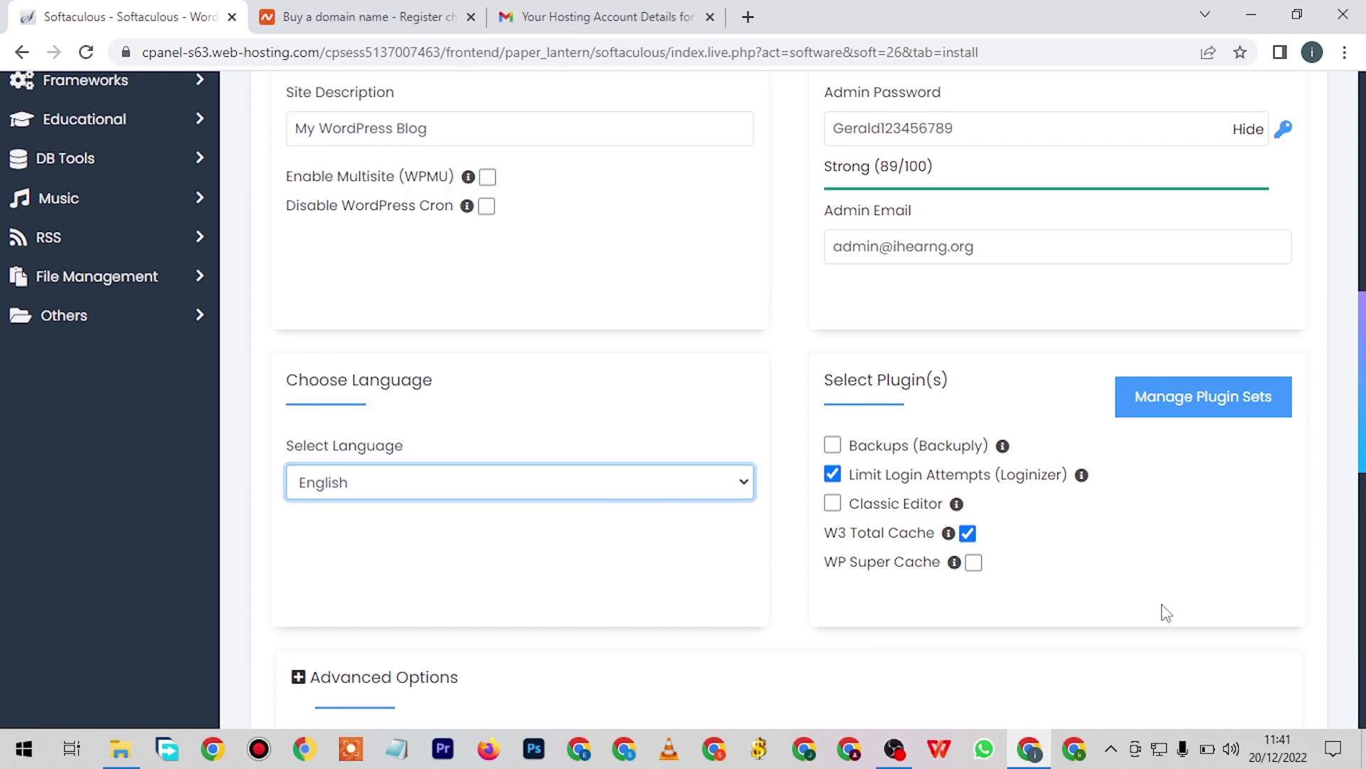
scroll(732, 527, "down", 5)
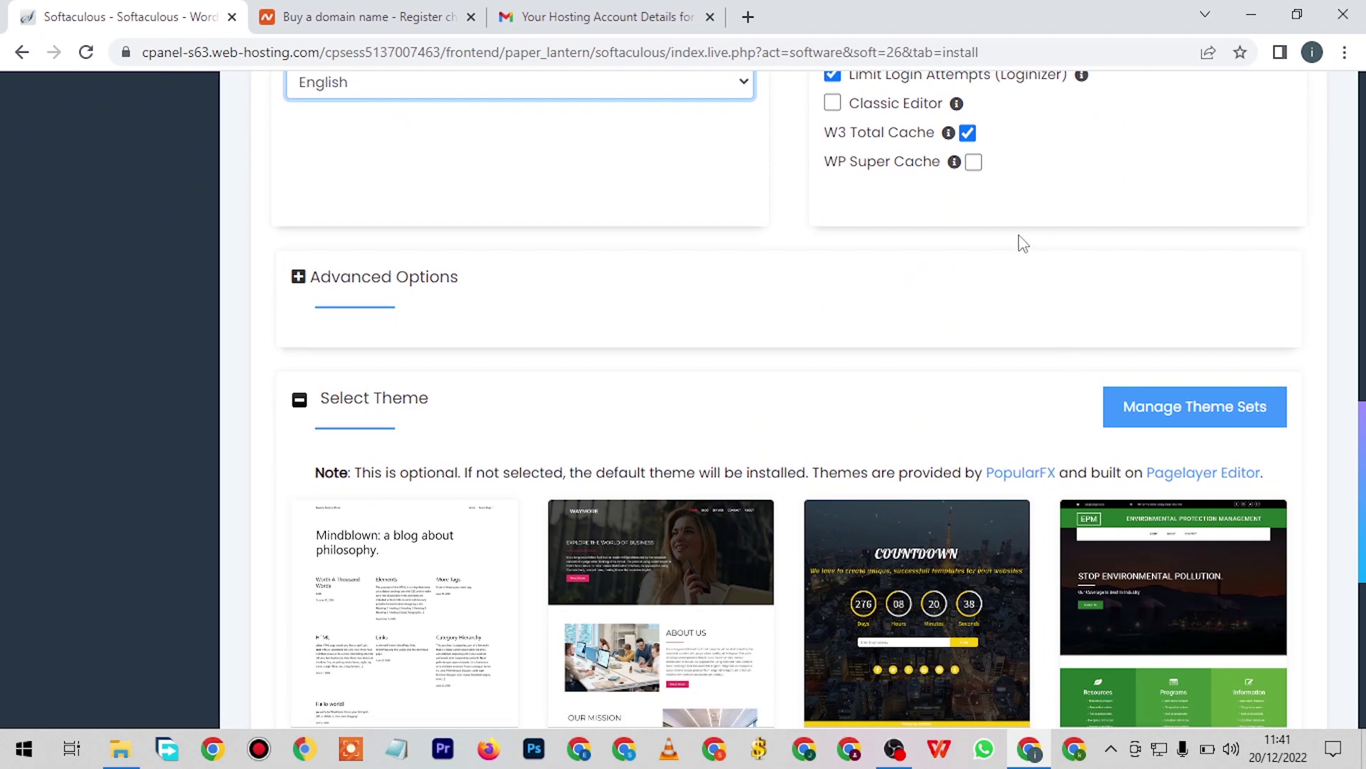
Advance the theme carousel twice to show Academy, Vogue, DentalCare and Foodporium
scroll(1171, 235, "down", 3)
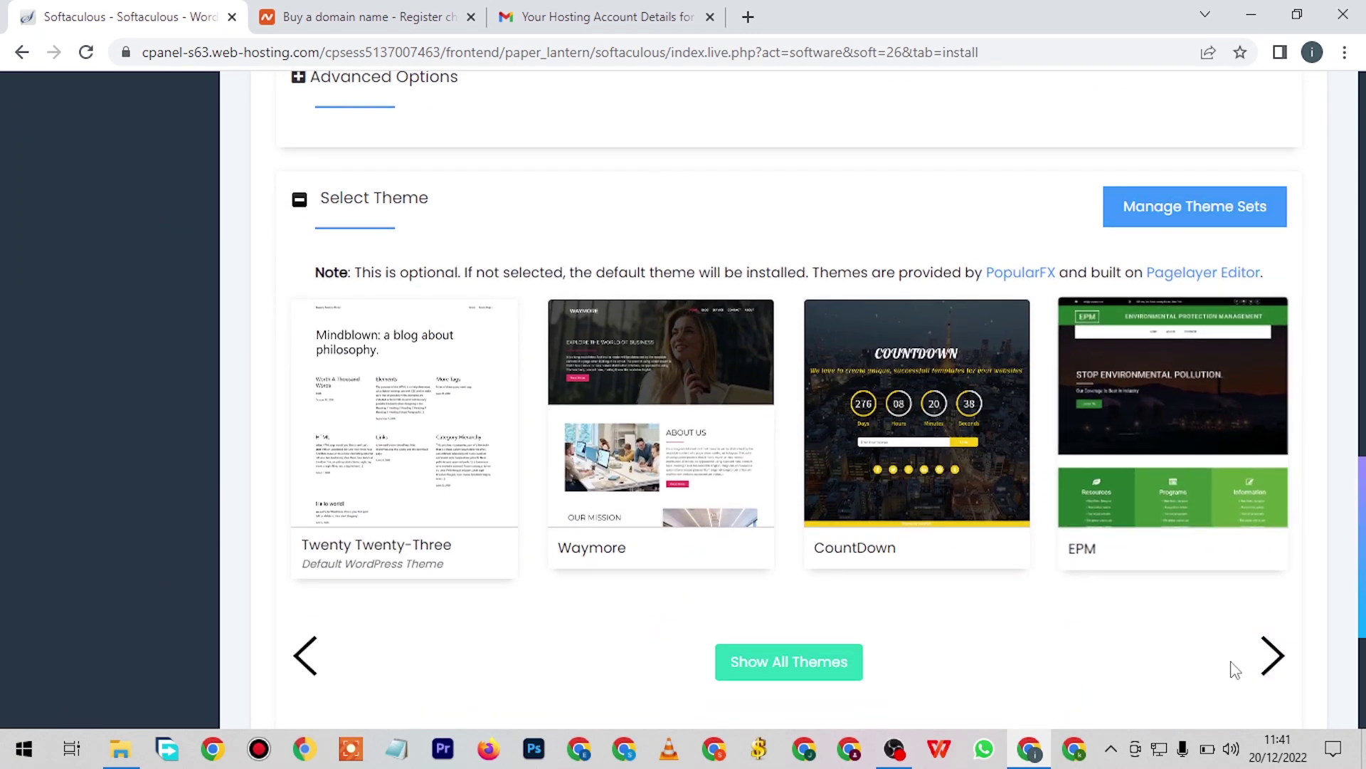
left_click(1279, 673)
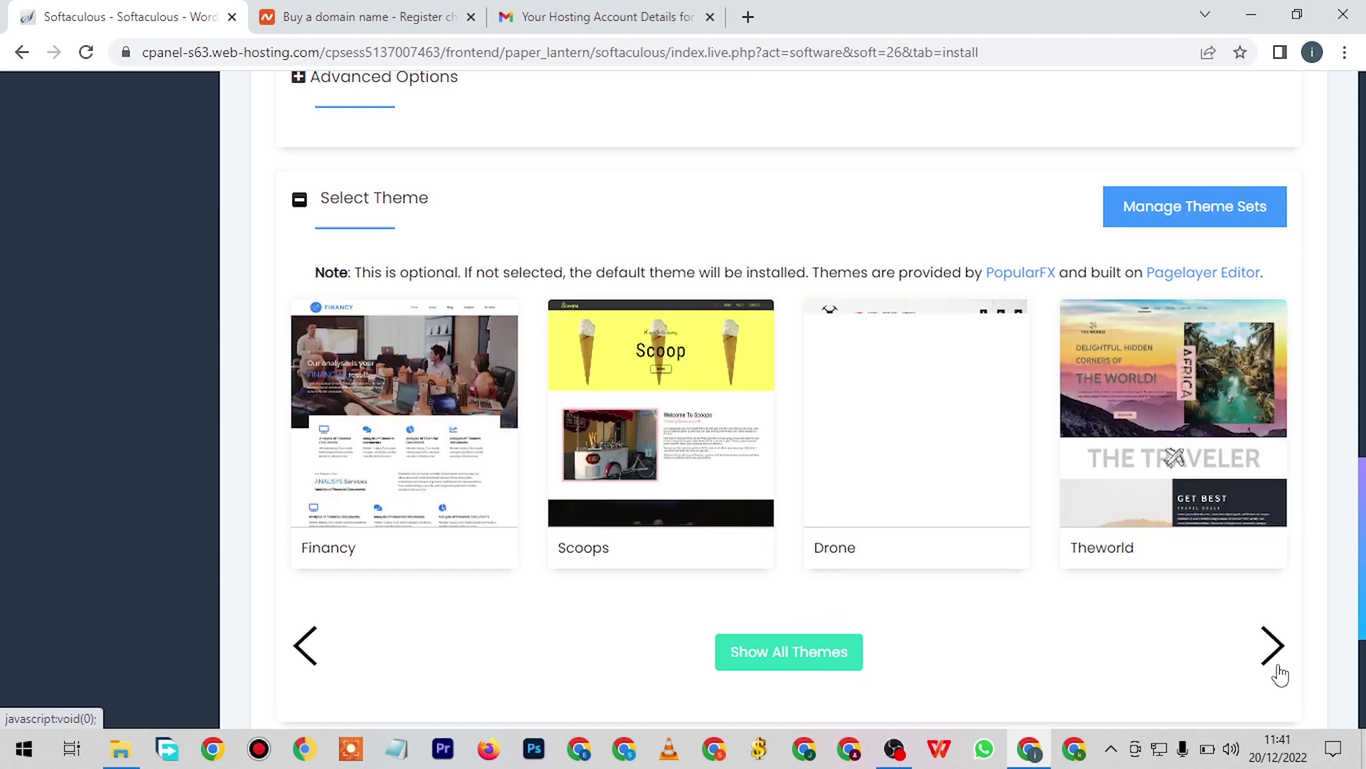
left_click(1273, 646)
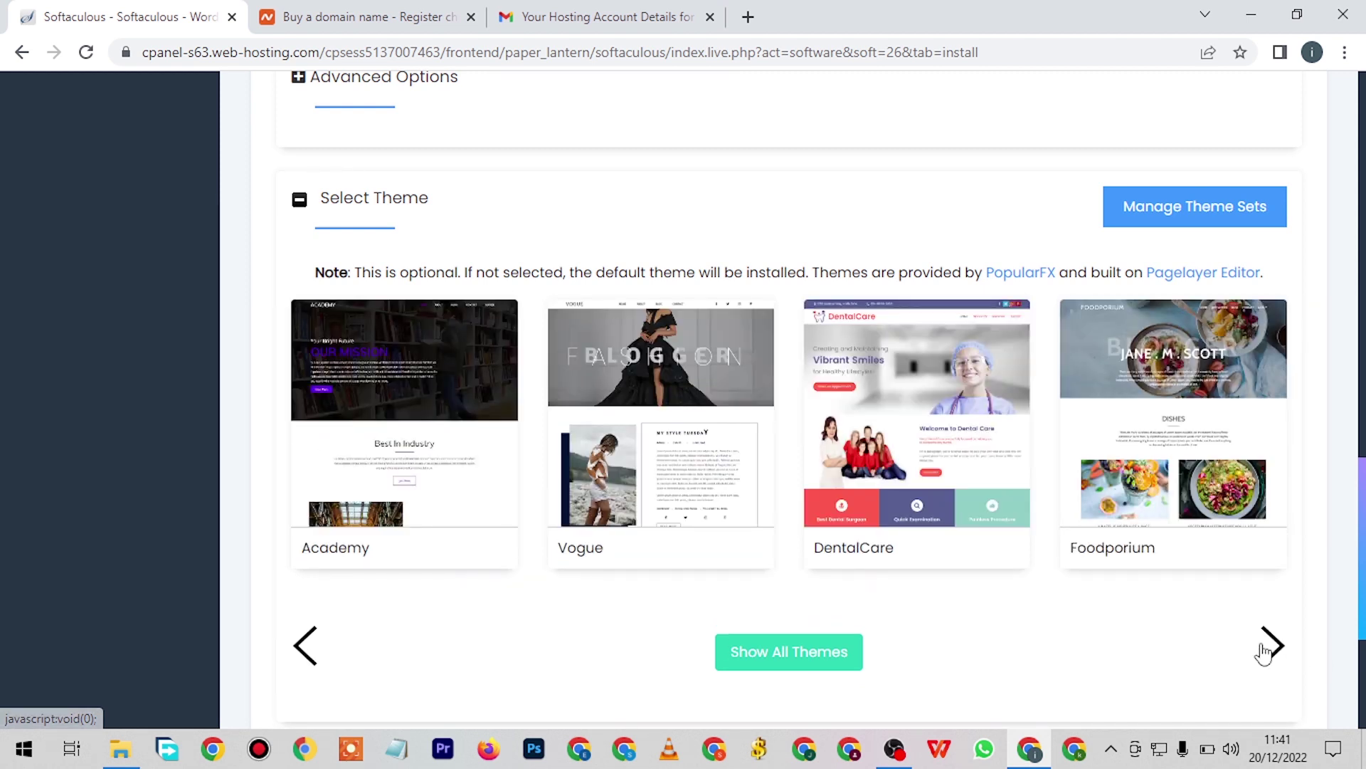
scroll(1275, 645, "down", 3)
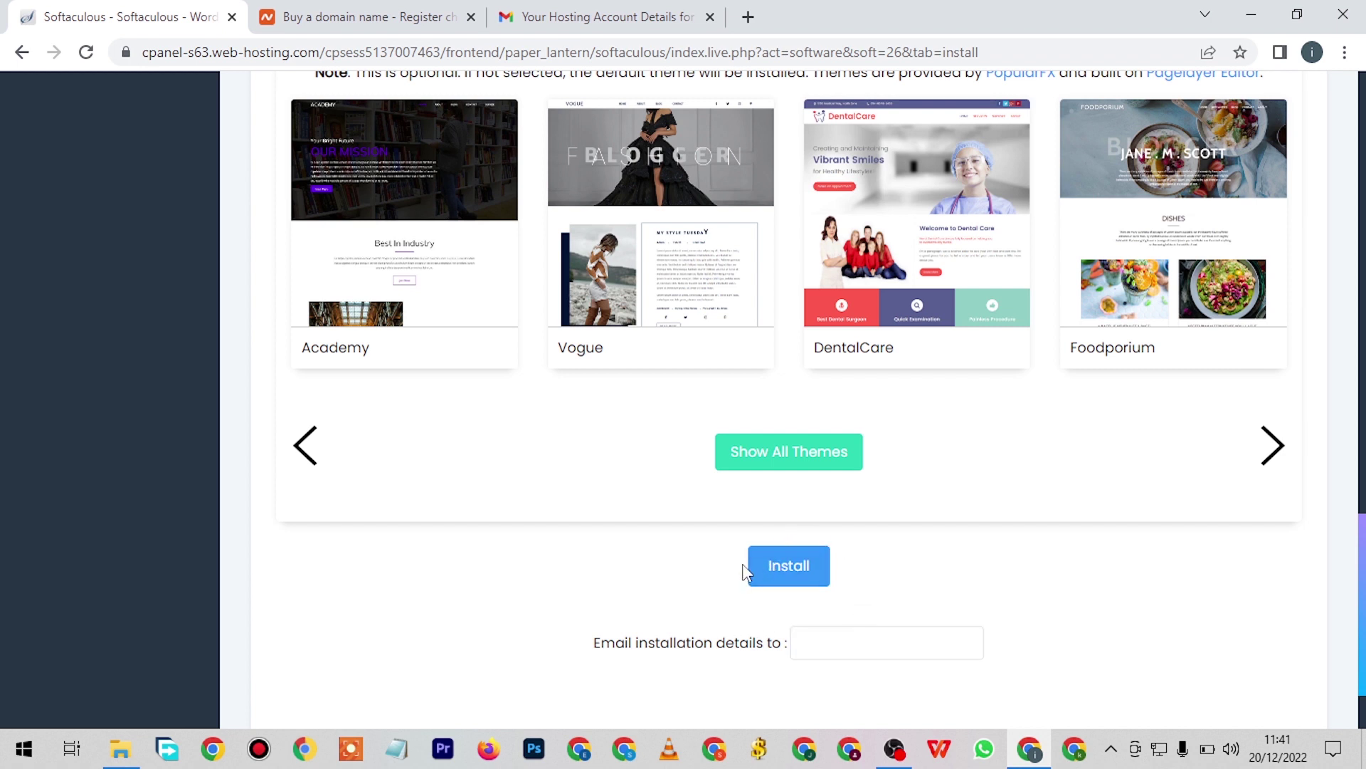
scroll(914, 624, "down", 2)
left_click(906, 514)
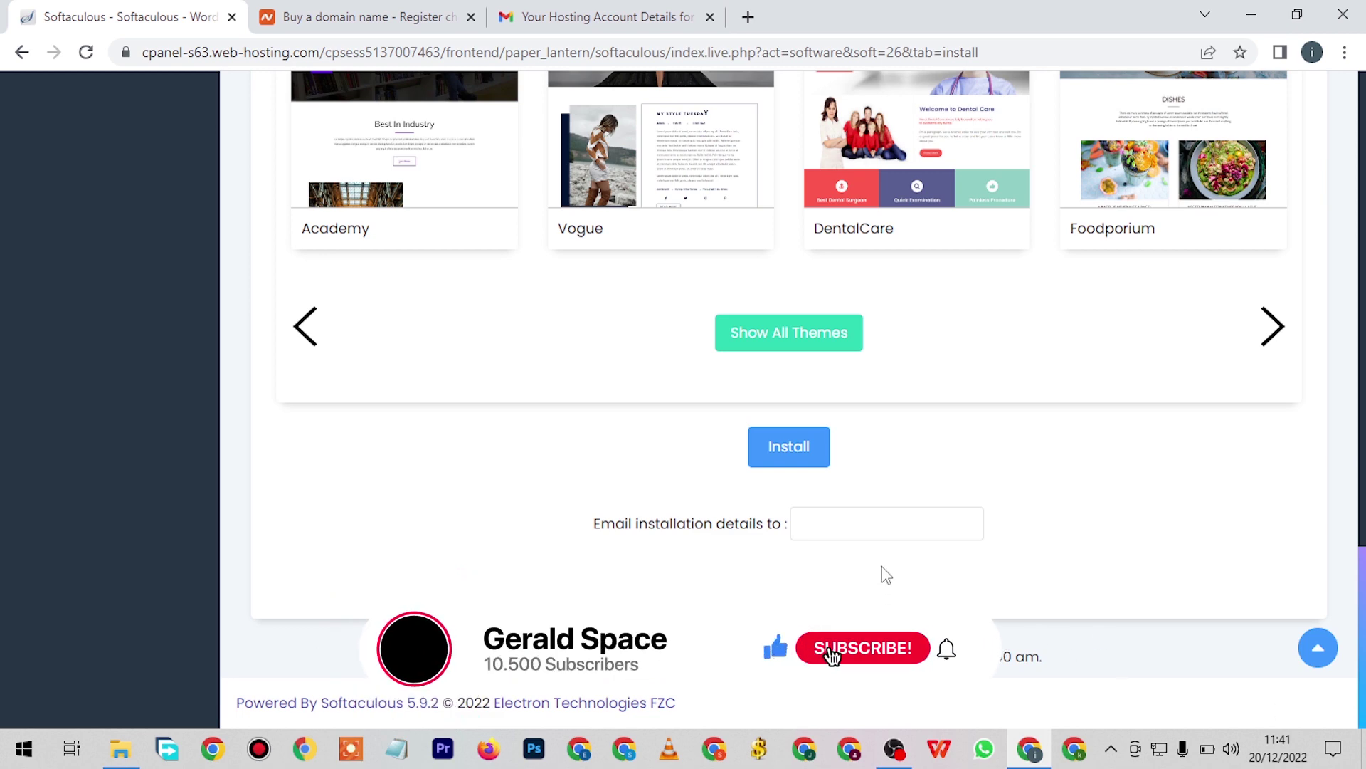
scroll(1030, 532, "up", 2)
scroll(1030, 531, "up", 15)
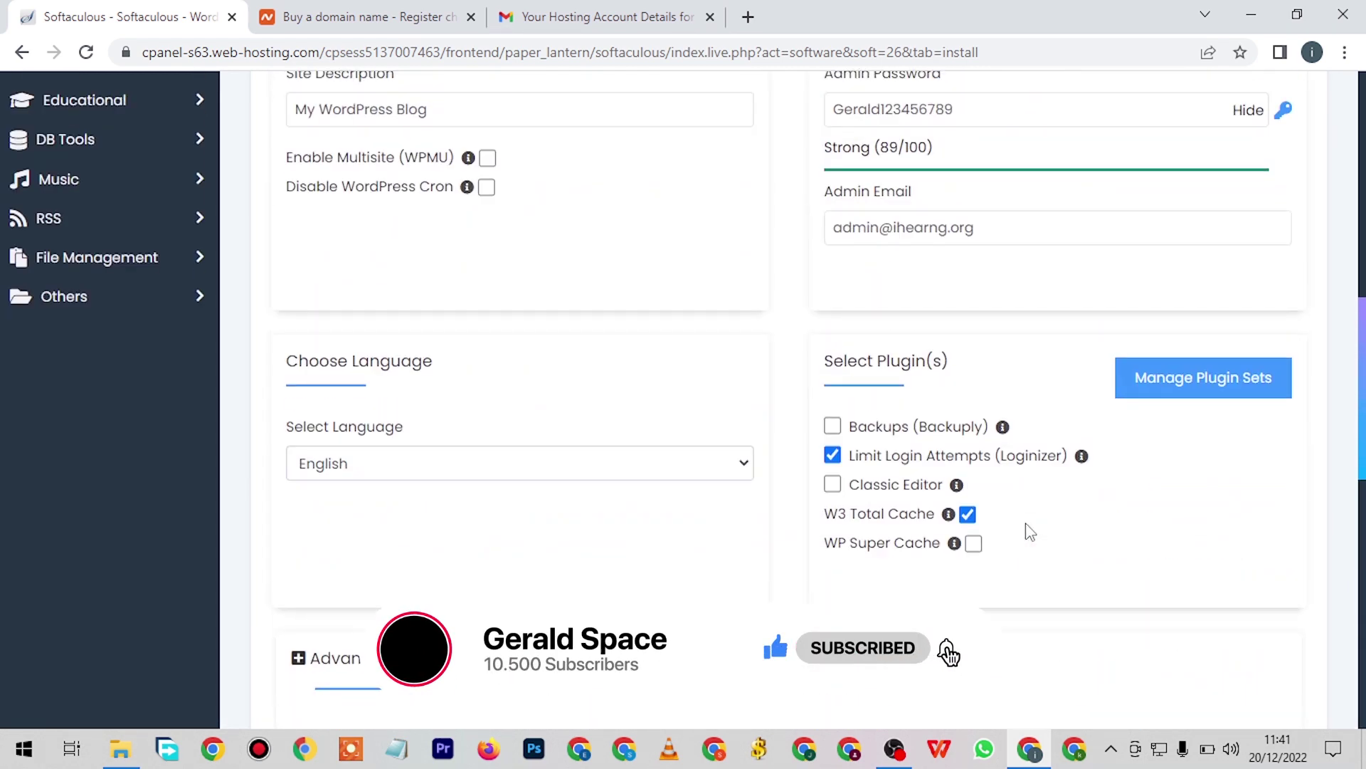